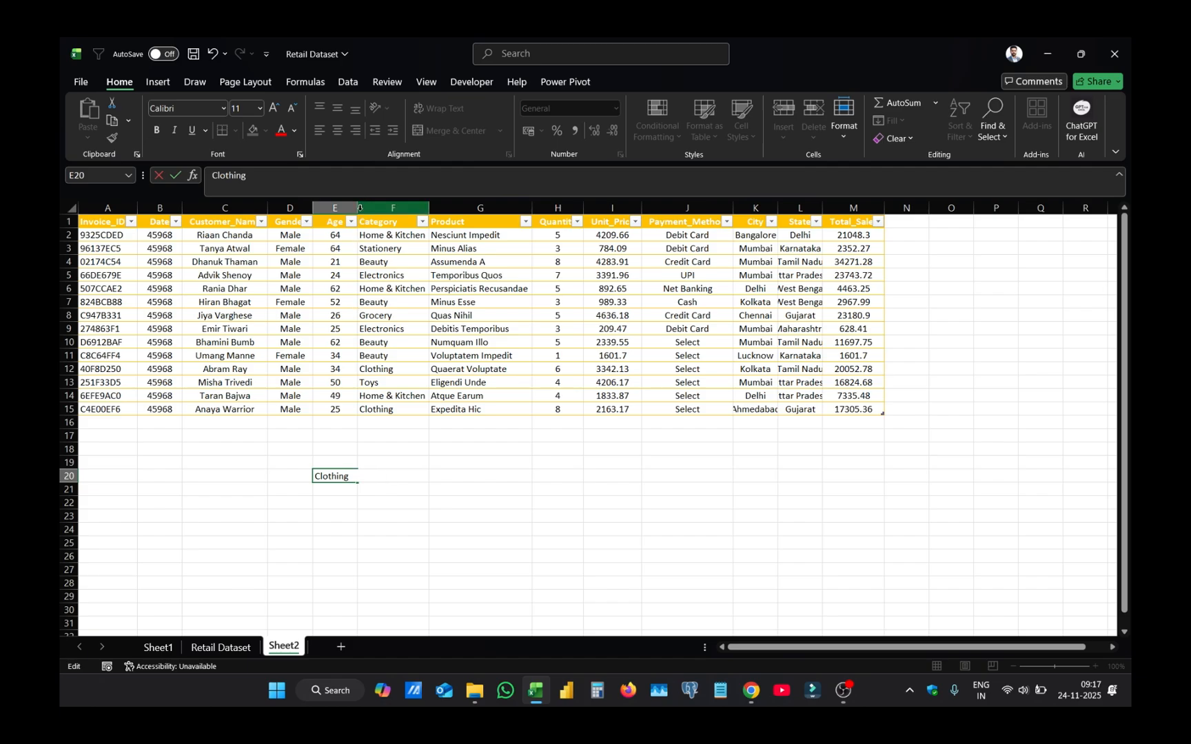
- Widen column E and pad the word Clothing in E20 with extra leading and trailing spaces
click(361, 208)
double_click(355, 206)
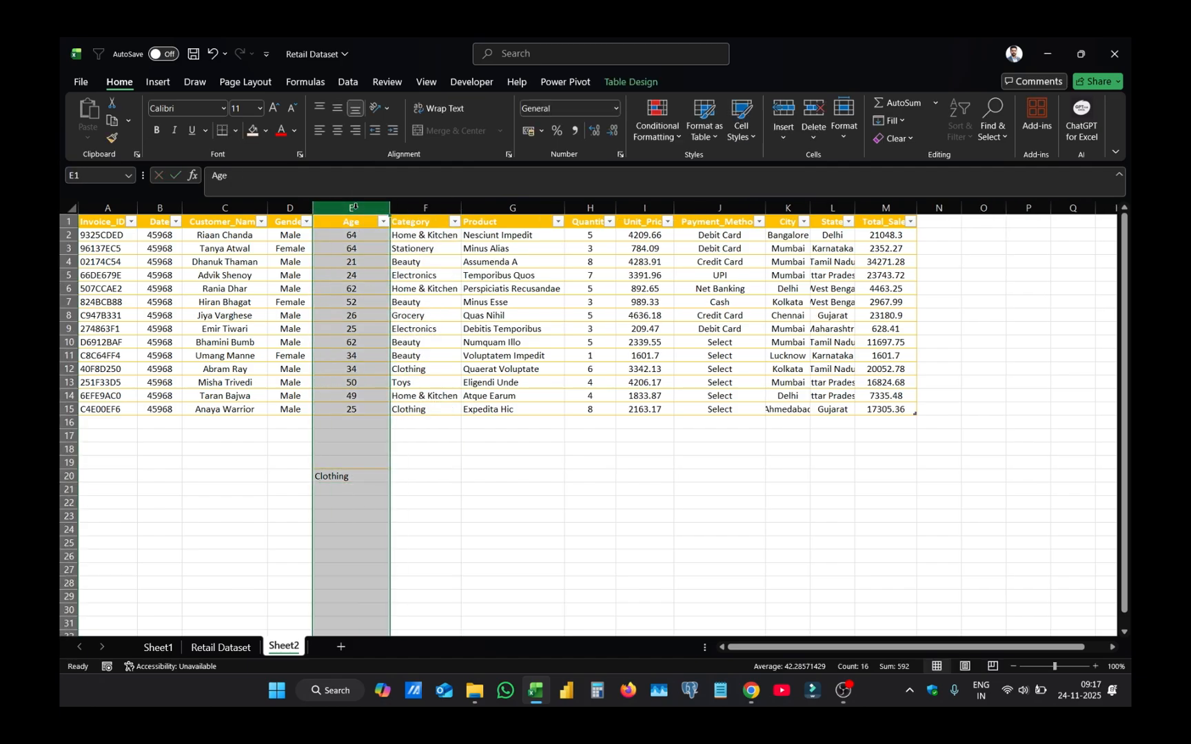
double_click(381, 475)
drag(386, 477, 349, 476)
click(315, 476)
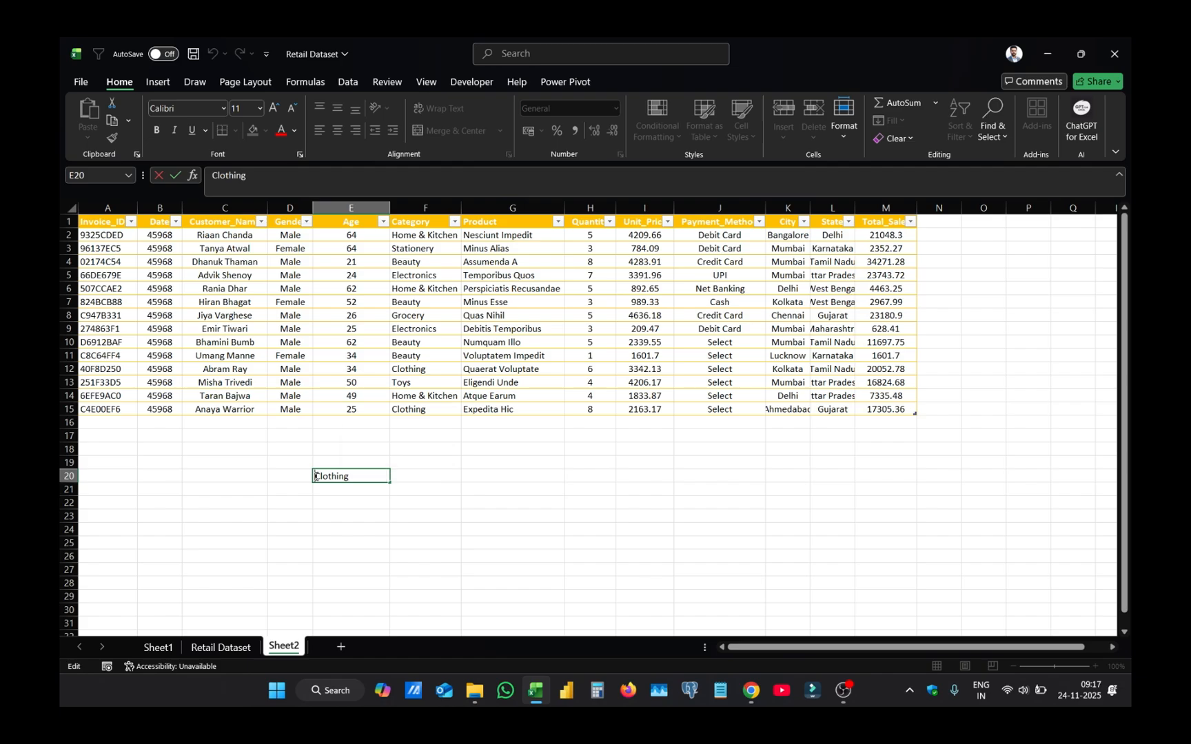
key(Return)
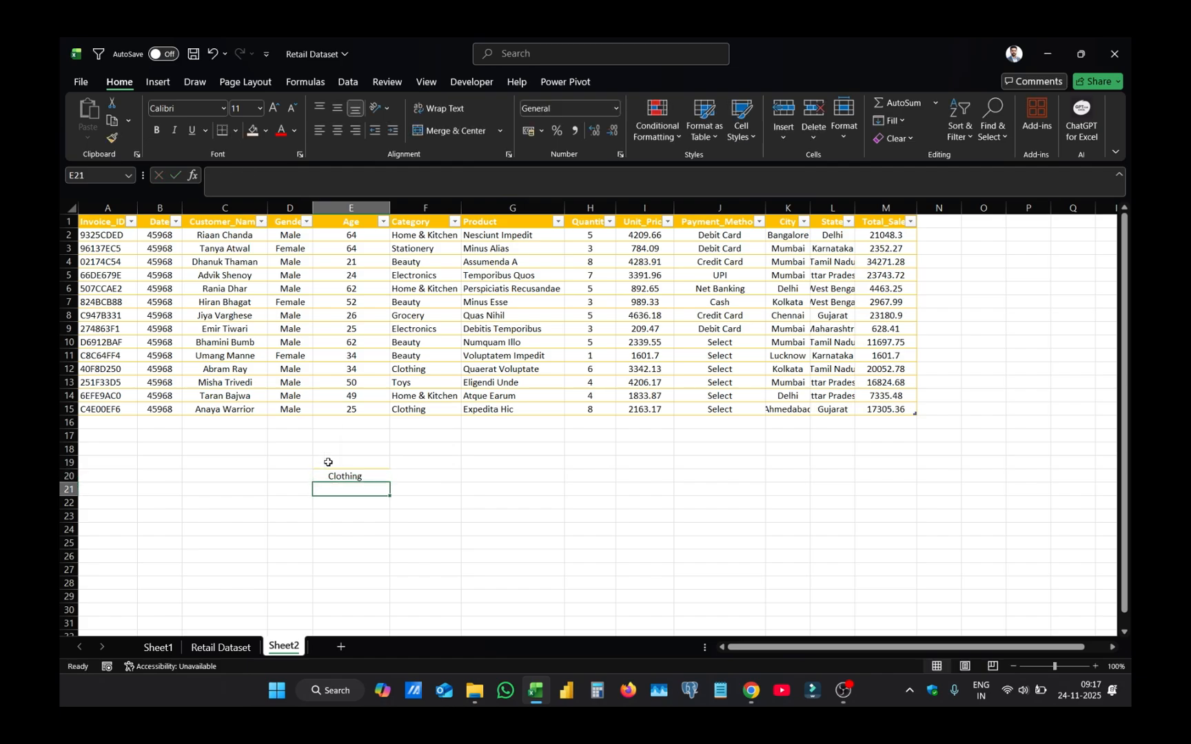
click(355, 477)
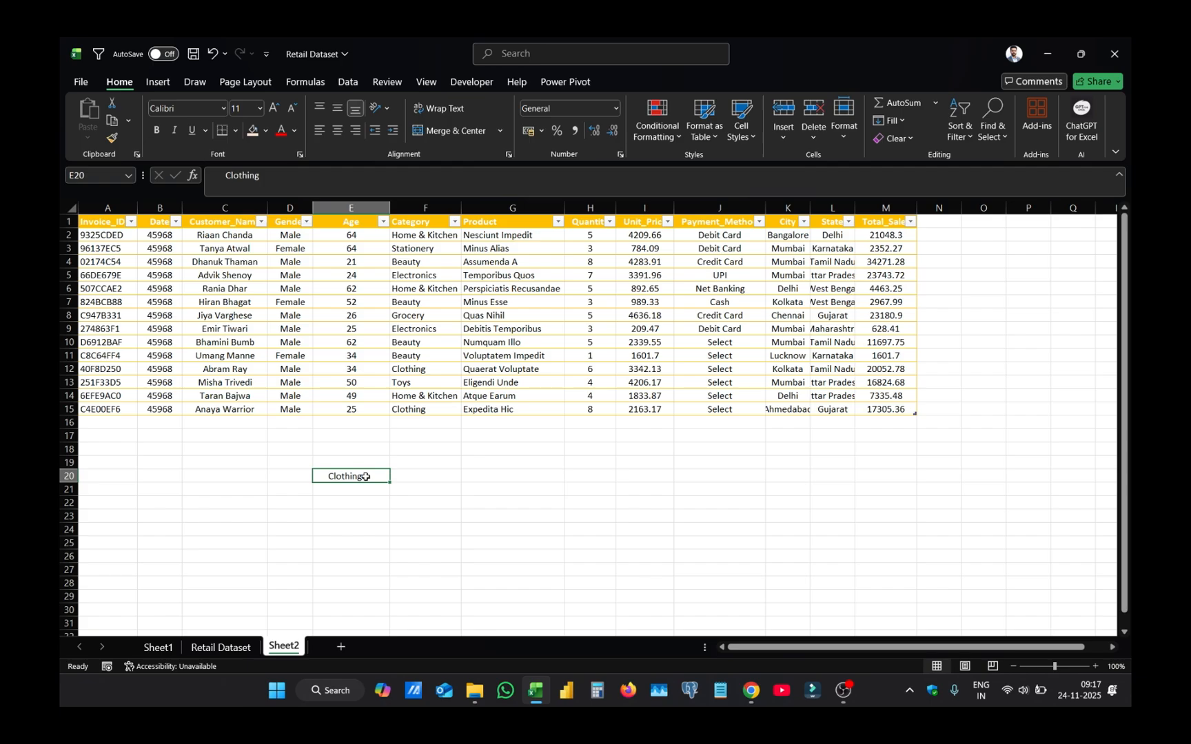
- Enter =TRIM(E20) in F20 to strip the extra spaces, and compare it with the padded text in E20
click(416, 475)
text(=TRIM()
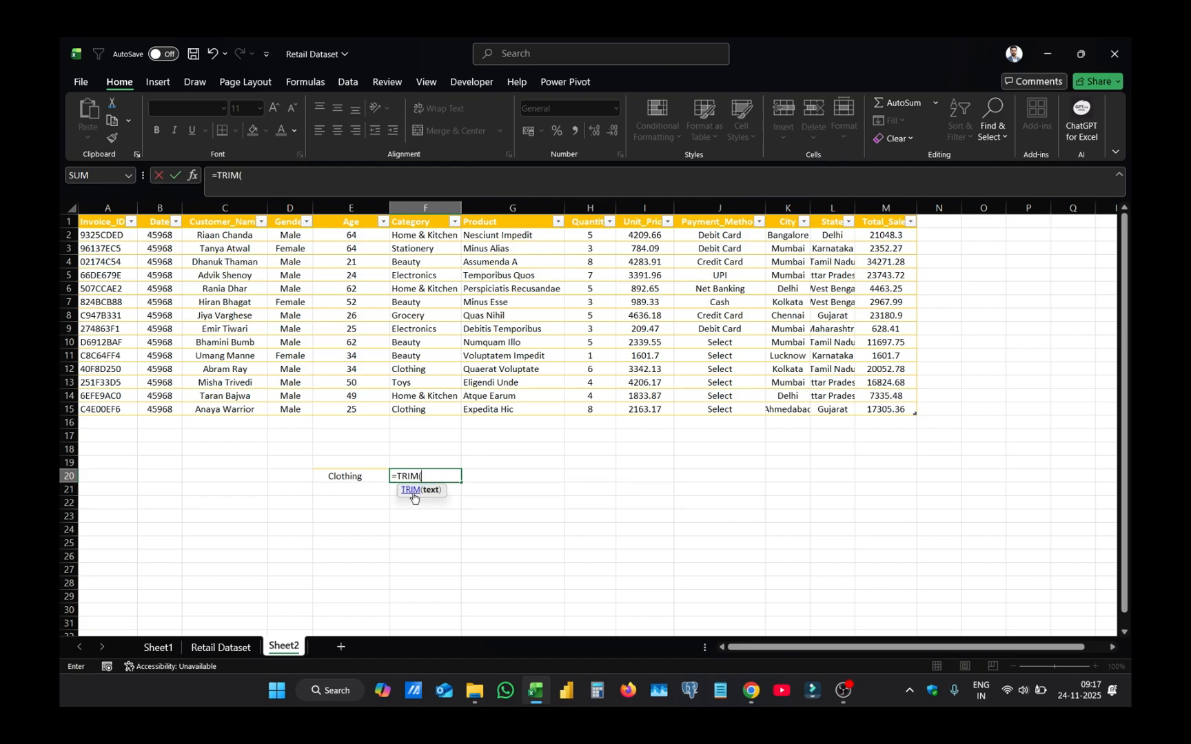
key(Left)
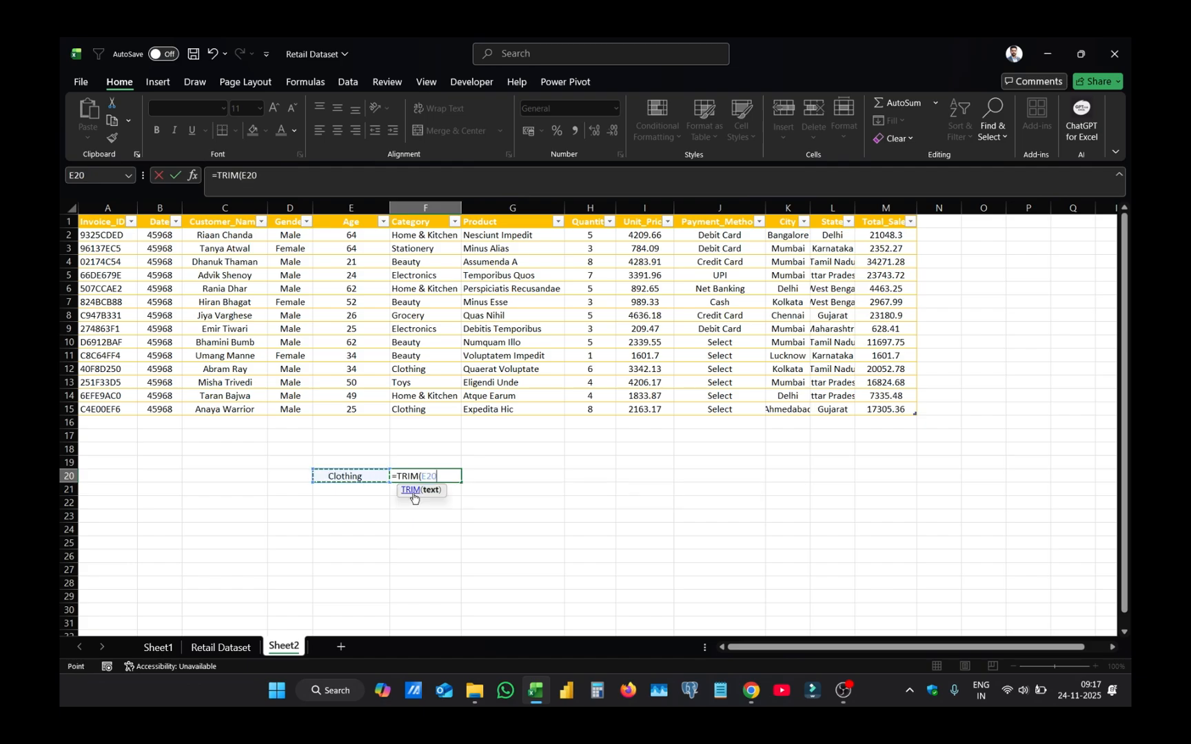
key(Return)
double_click(441, 476)
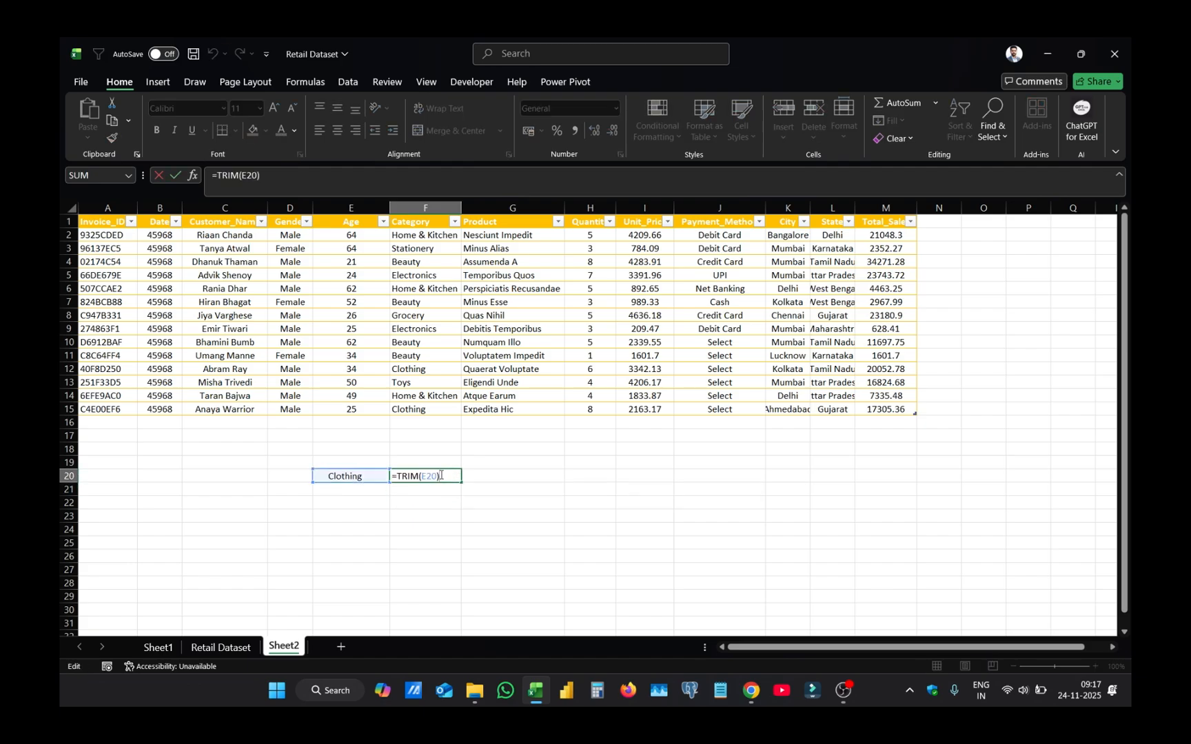
key(Return)
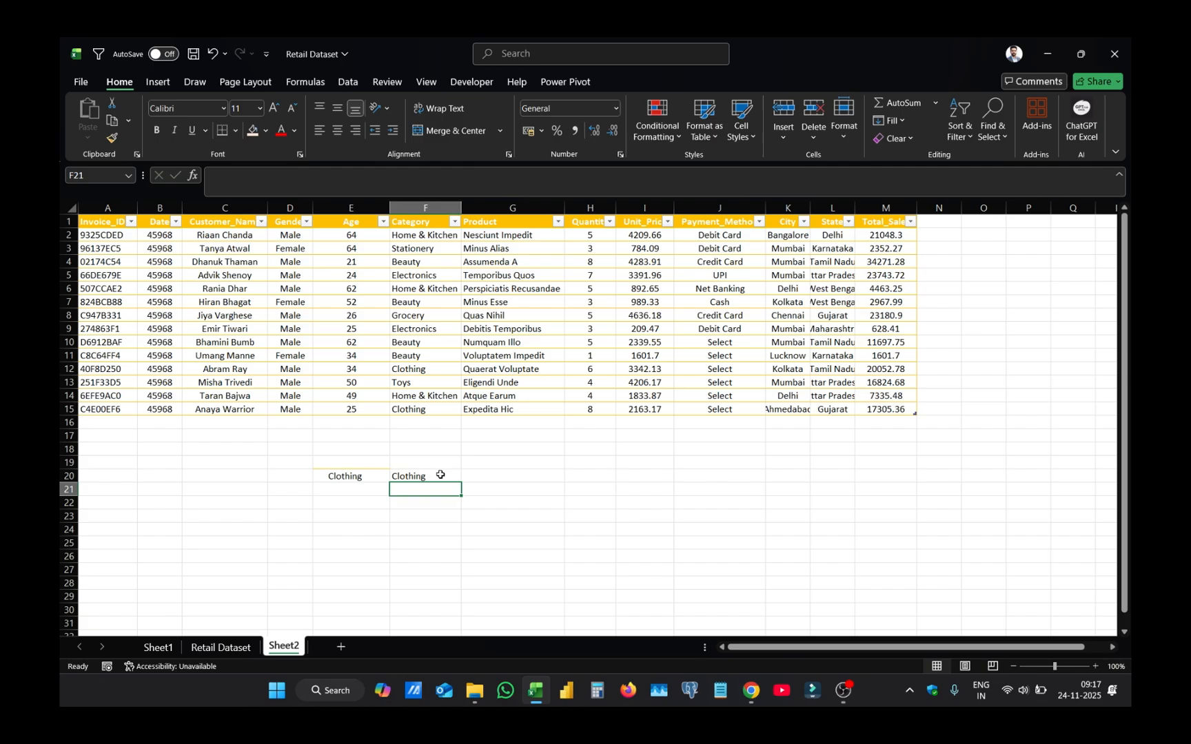
click(339, 477)
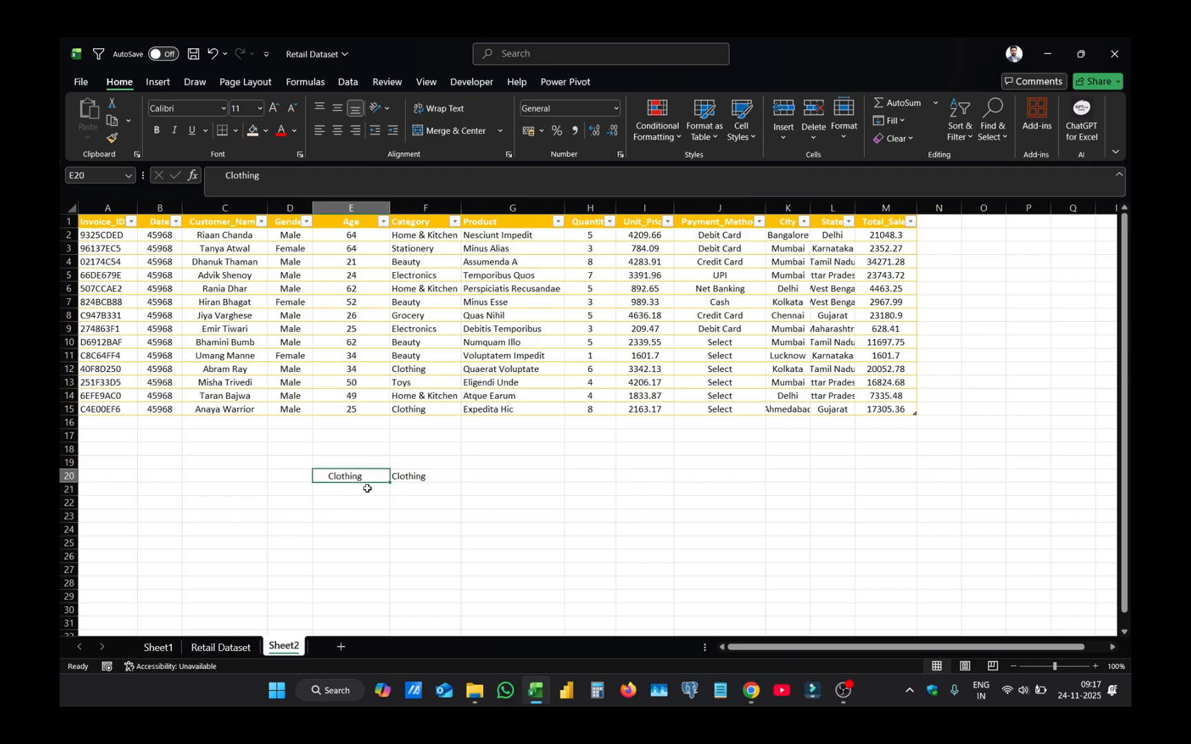
double_click(325, 478)
drag(328, 477, 383, 475)
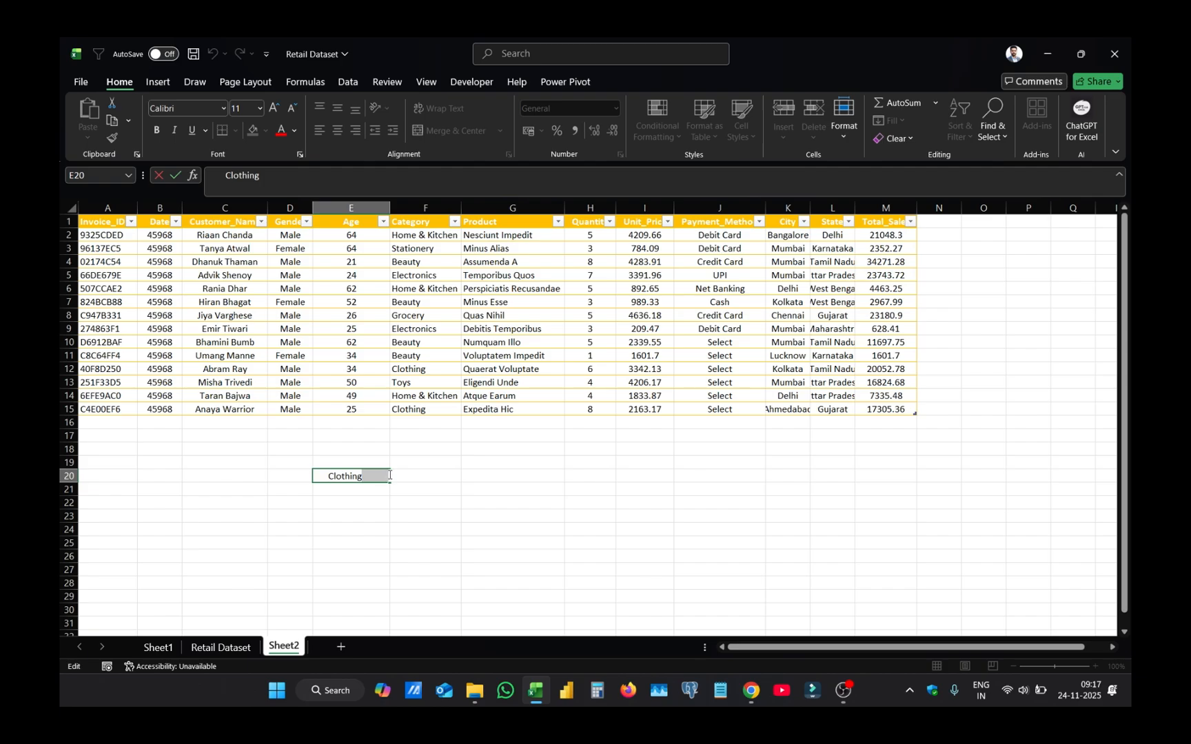
click(421, 475)
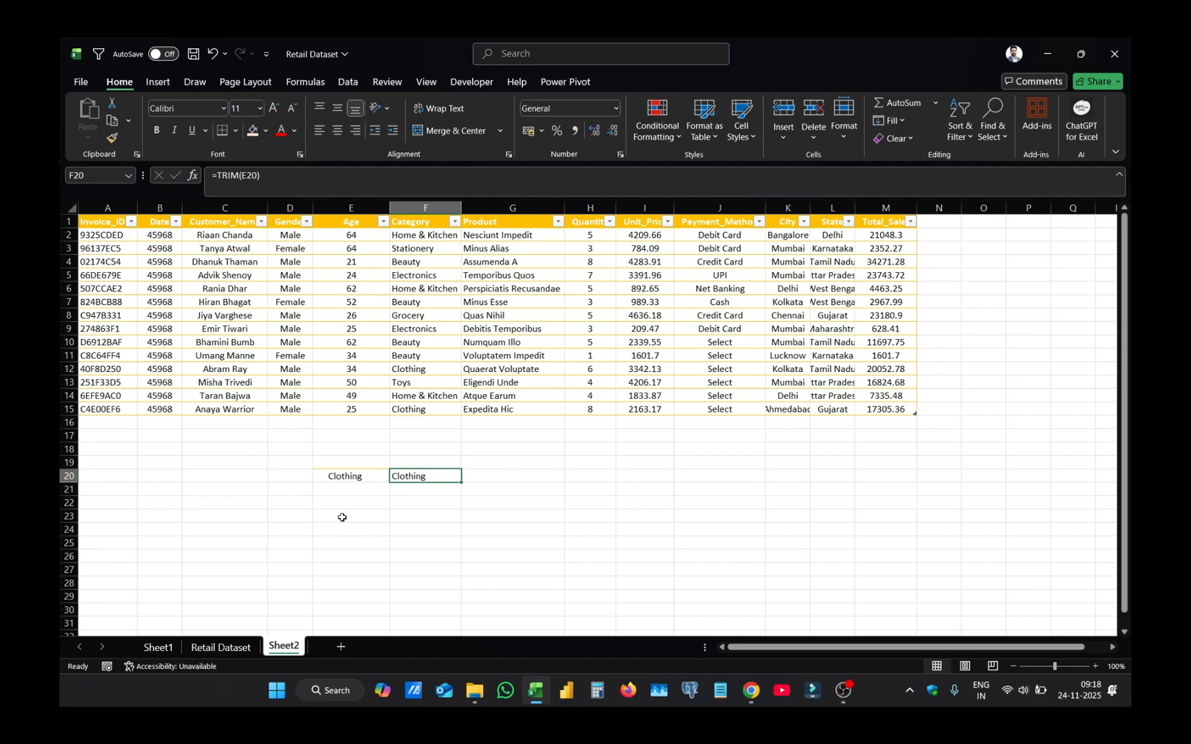
- Copy the invoice ID from A6 into E21
key(ctrl+c)
click(370, 490)
key(ctrl+v)
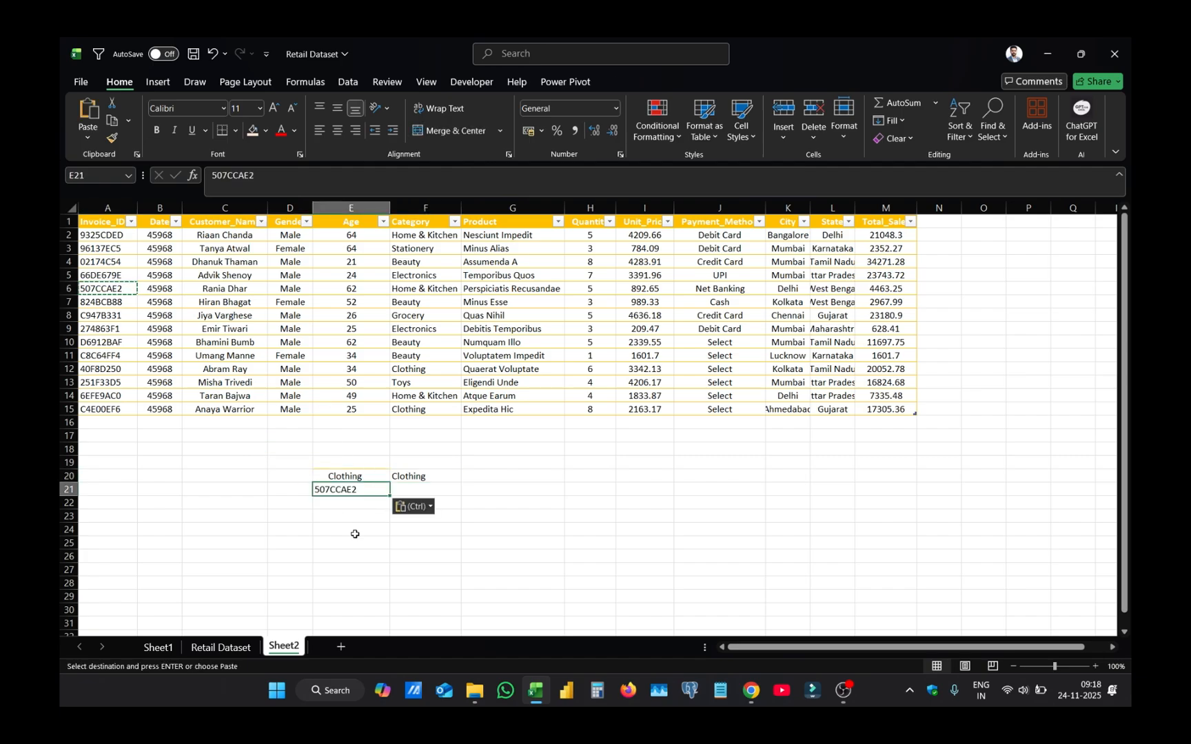
- Insert line breaks inside the invoice ID in E21 after its third, fifth and sixth characters
double_click(341, 491)
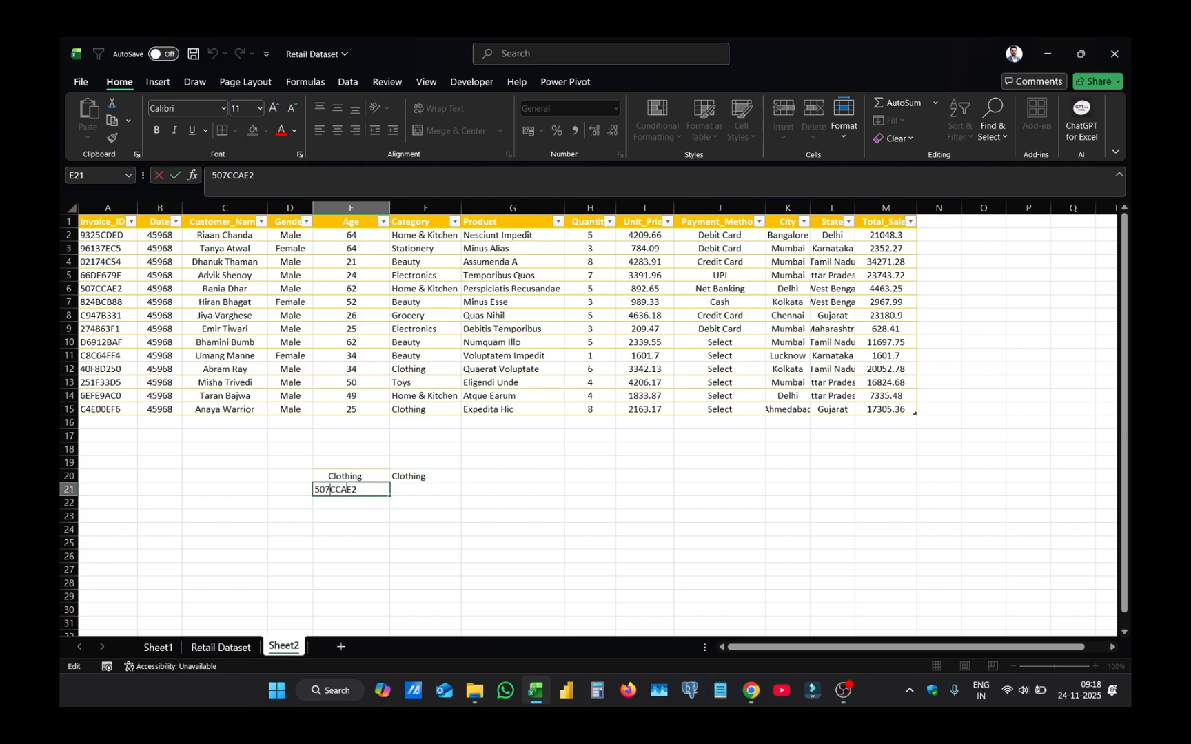
key(alt+Return)
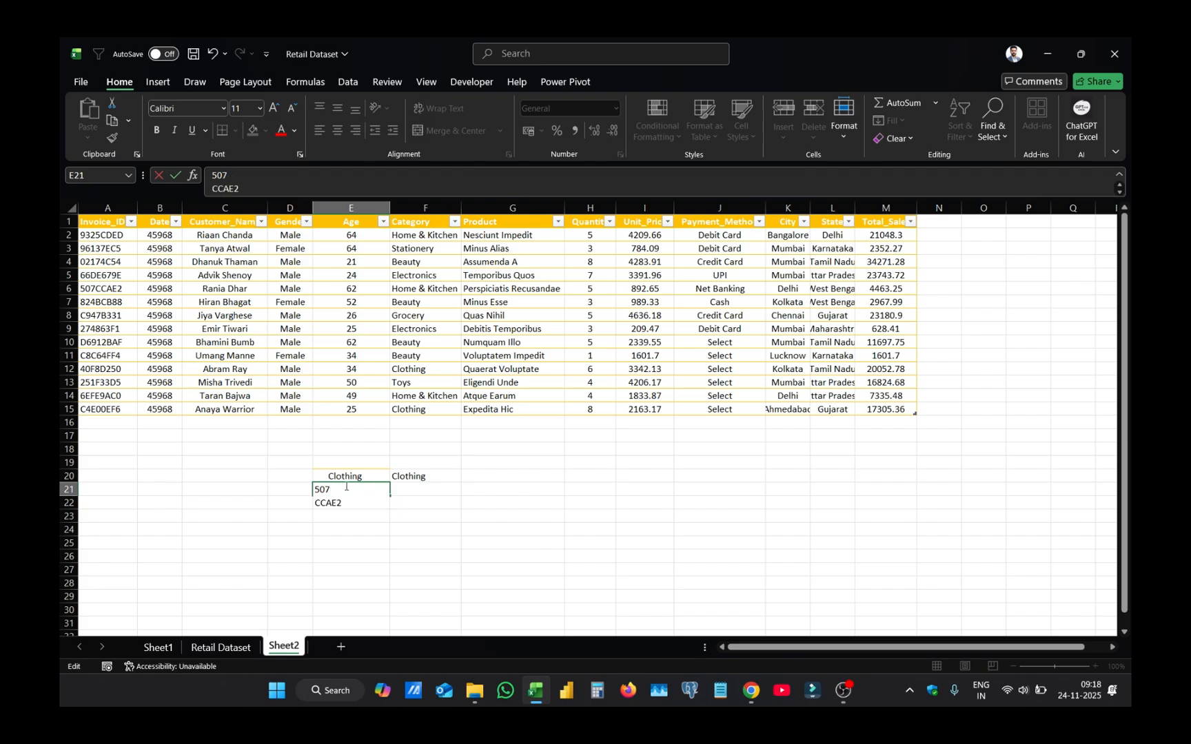
key(Right)
key(Right)
key(alt+Return)
key(Right)
key(alt+Return)
click(350, 556)
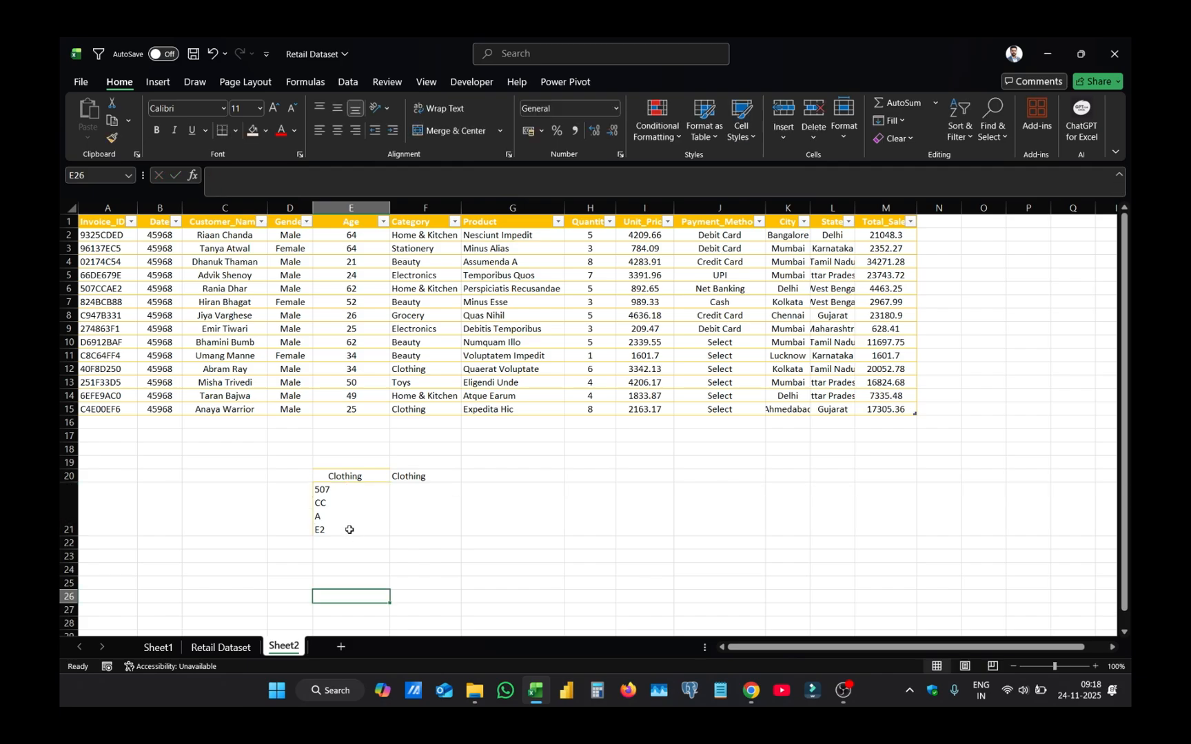
- Enter =CLEAN(E21) in F21 to remove the line breaks from the invoice ID
click(340, 495)
click(434, 495)
text(=)
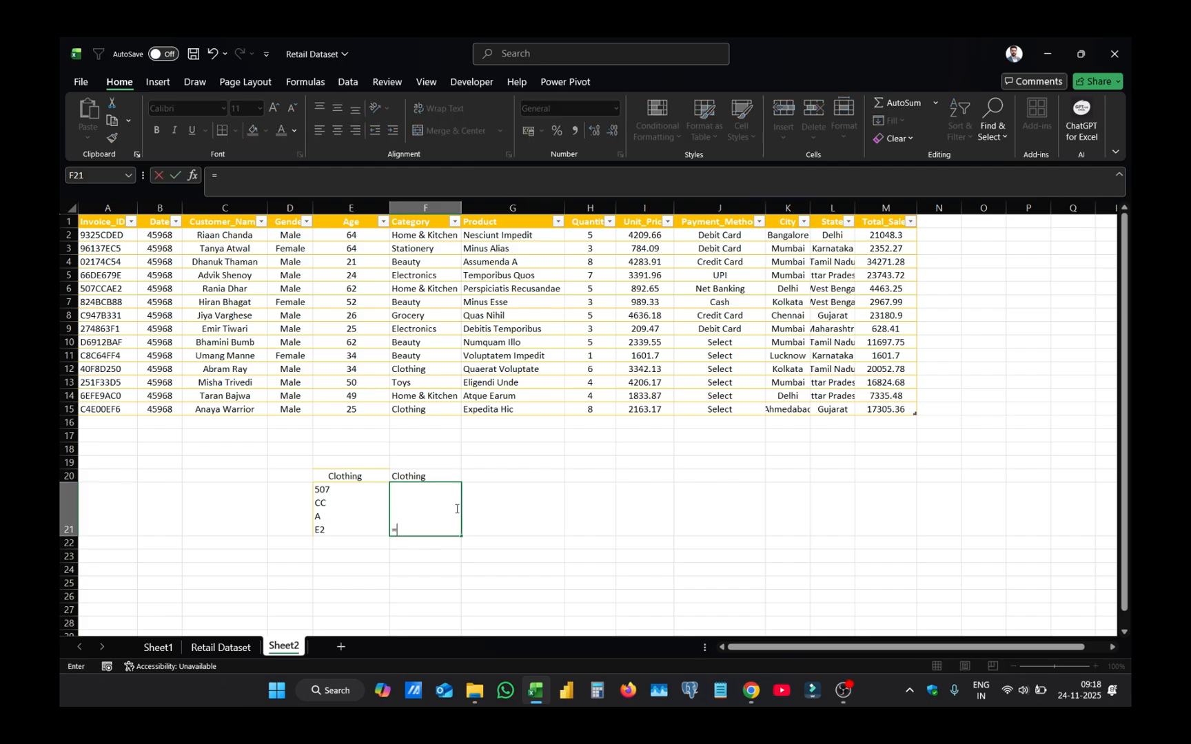
text(cle)
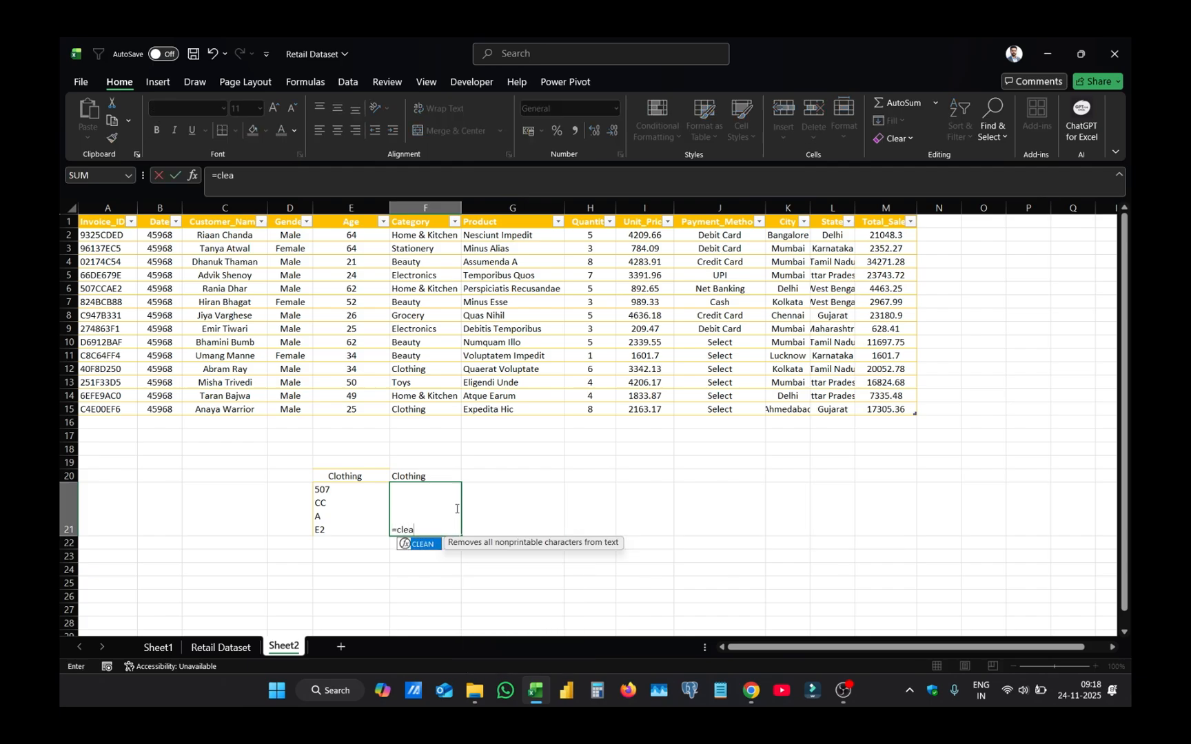
text(a)
key(Tab)
click(376, 497)
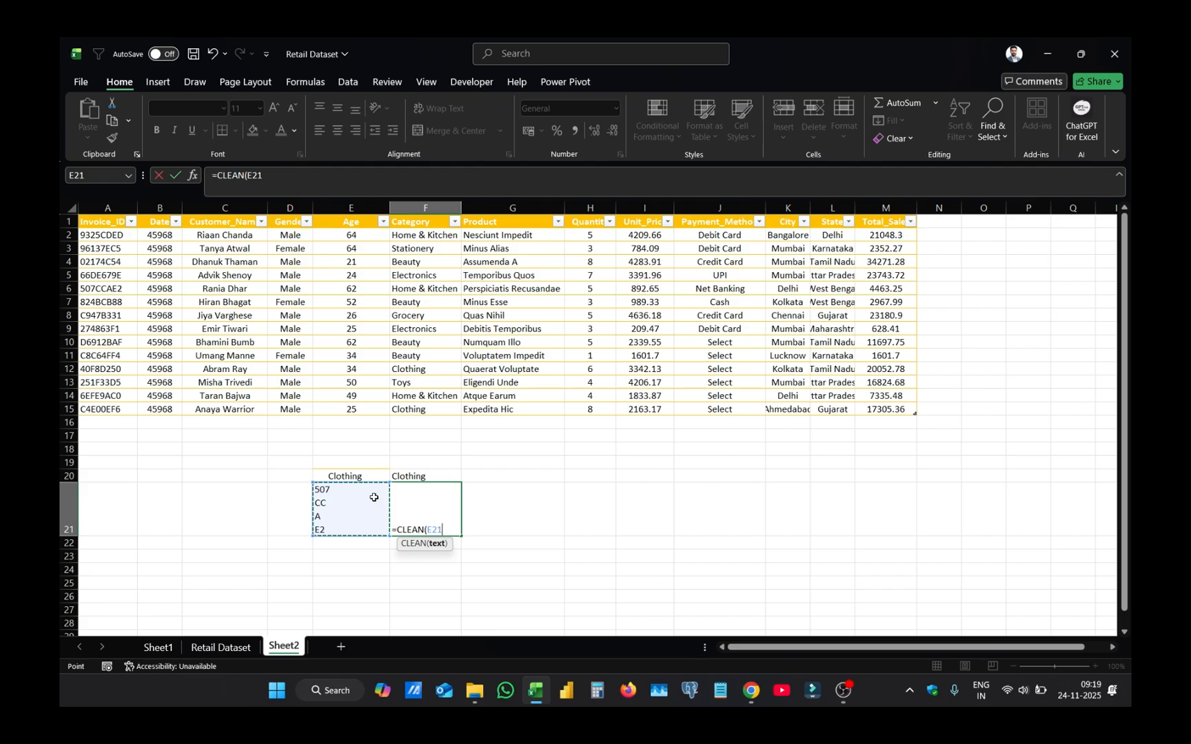
key(Return)
click(444, 493)
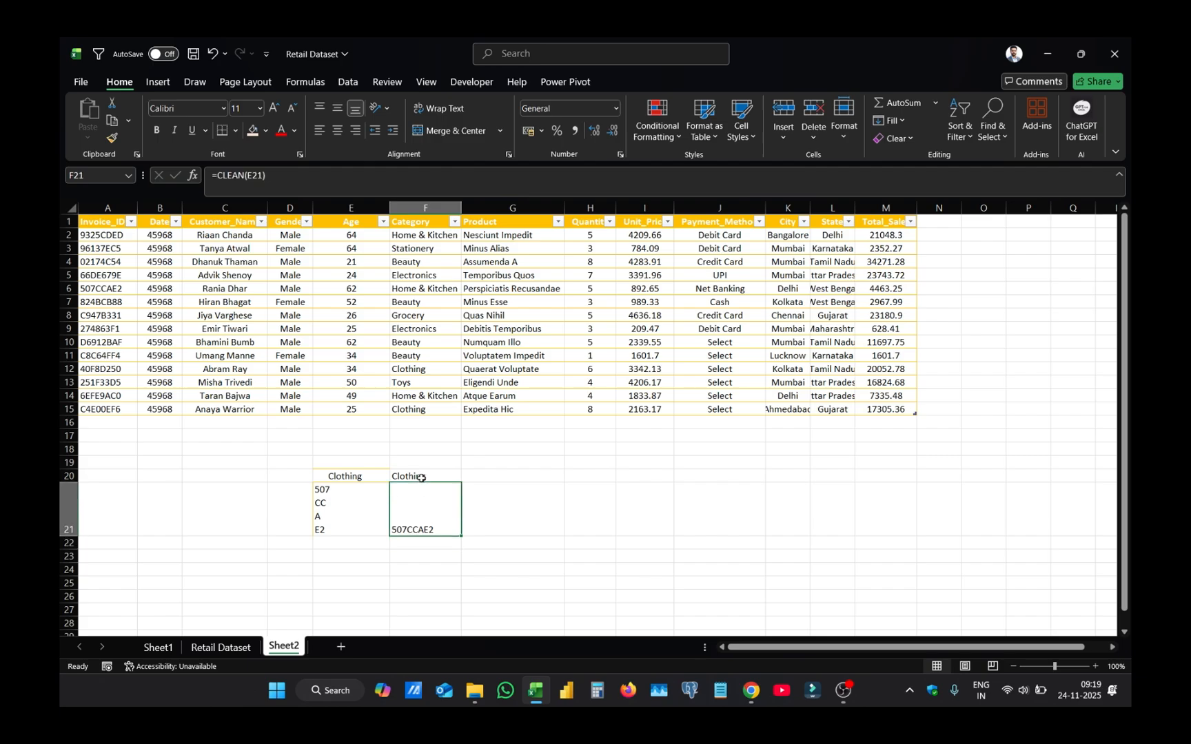
click(422, 477)
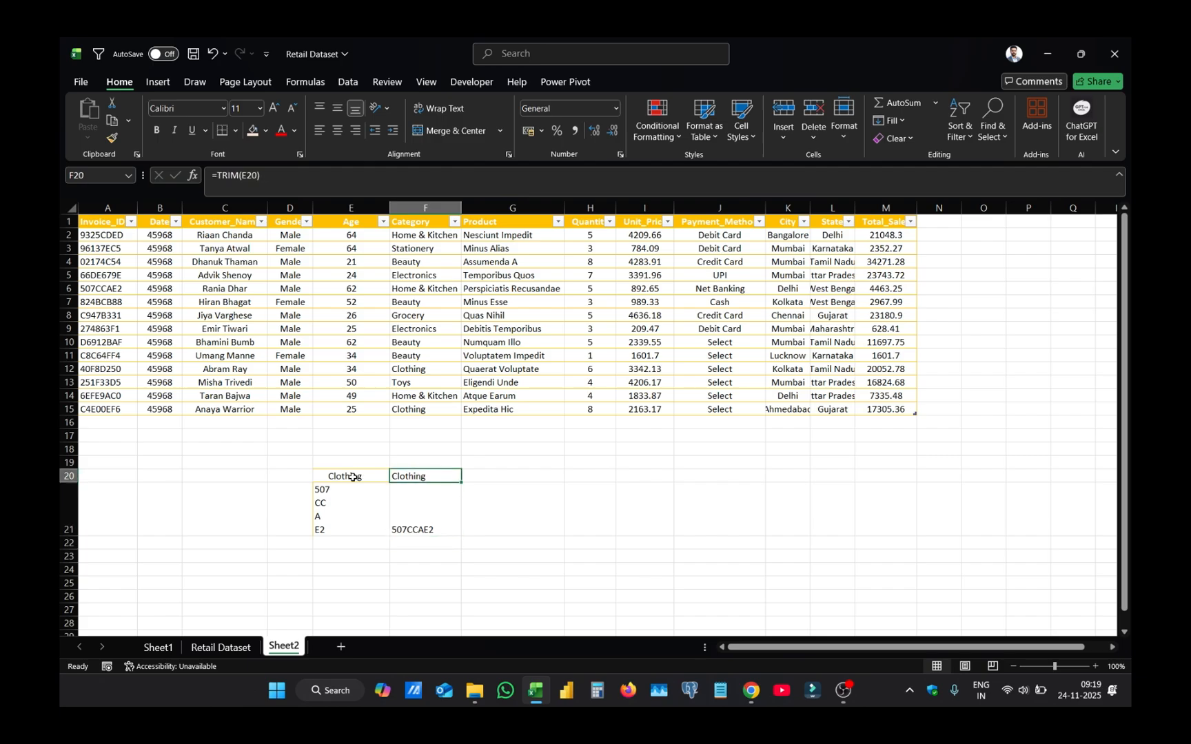
click(433, 510)
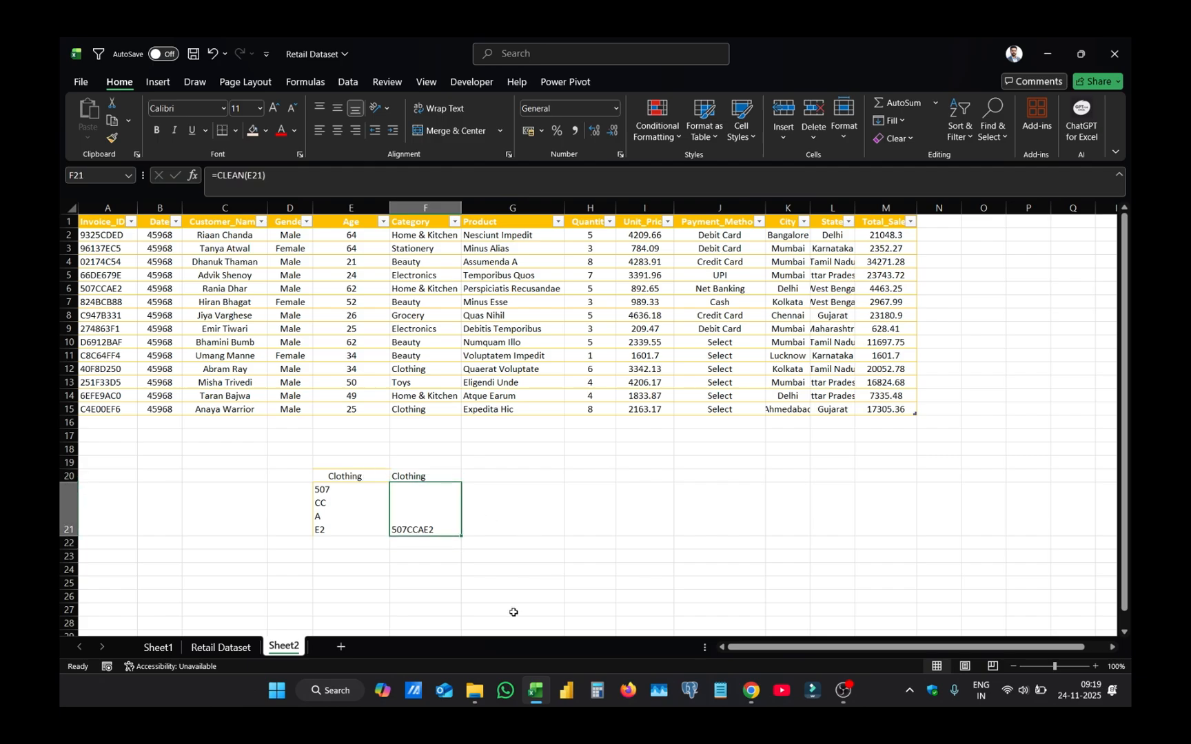
- Add spaces and a line break after the first character of the invoice ID in E21
click(329, 491)
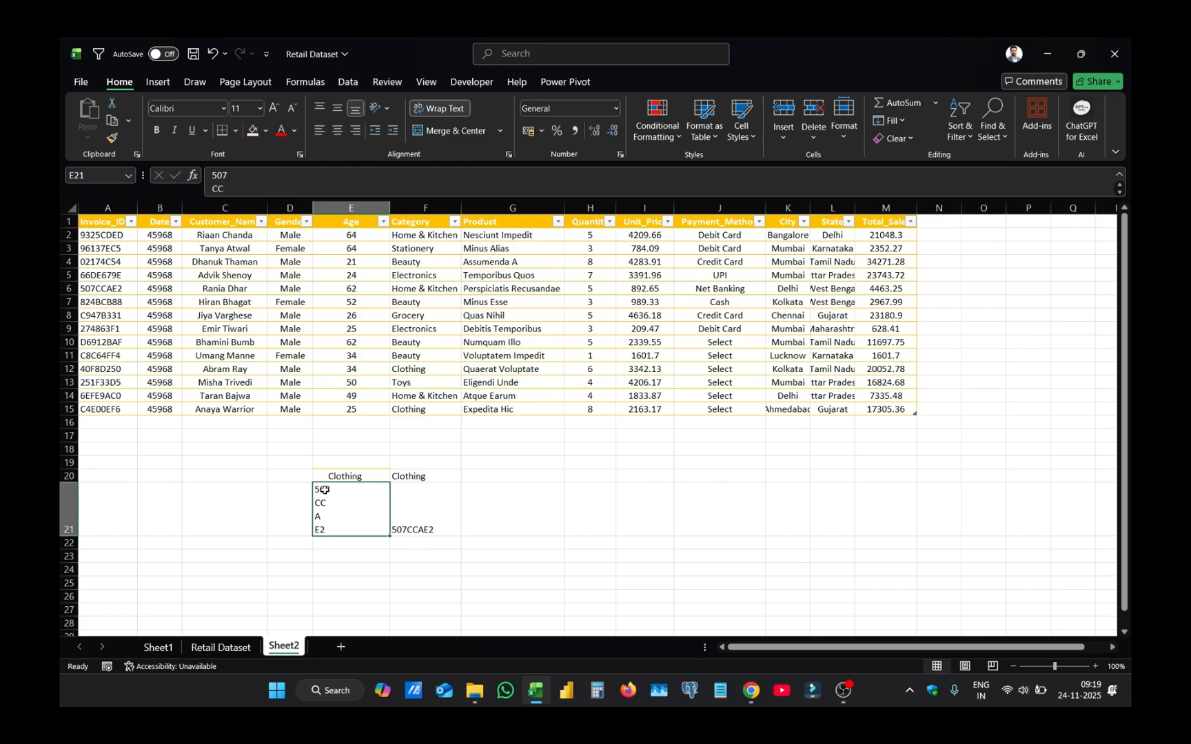
key(F2)
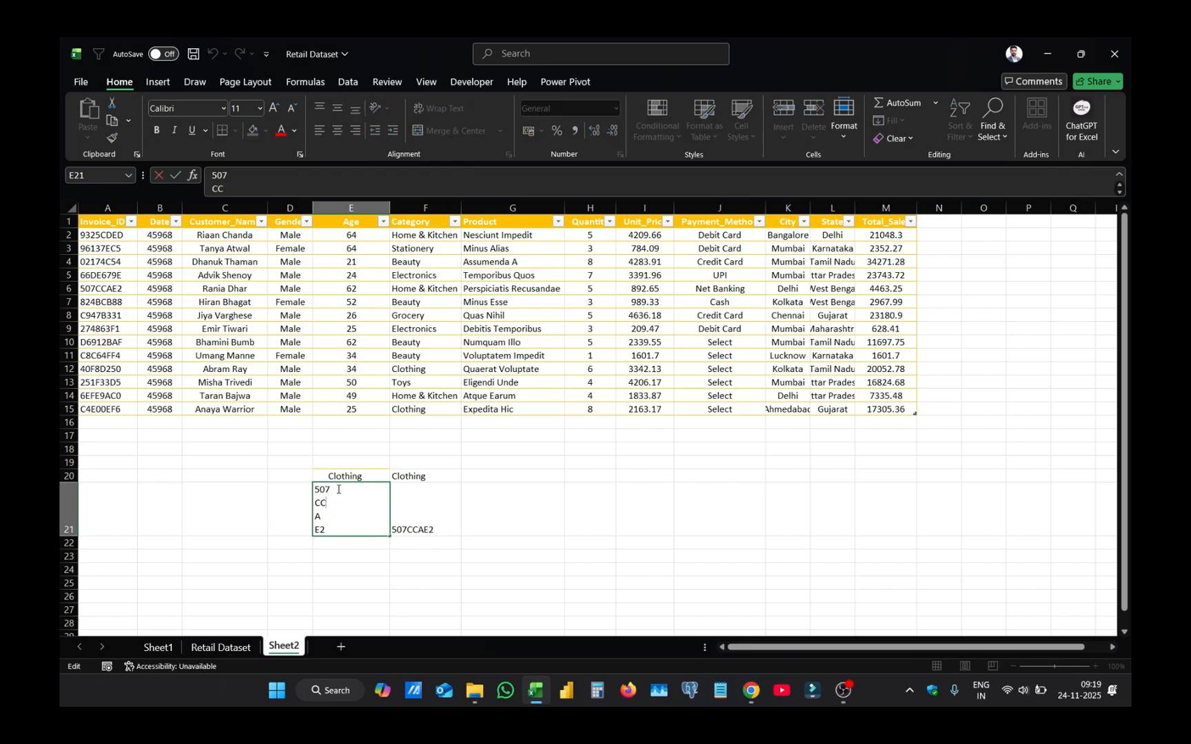
click(339, 517)
click(340, 527)
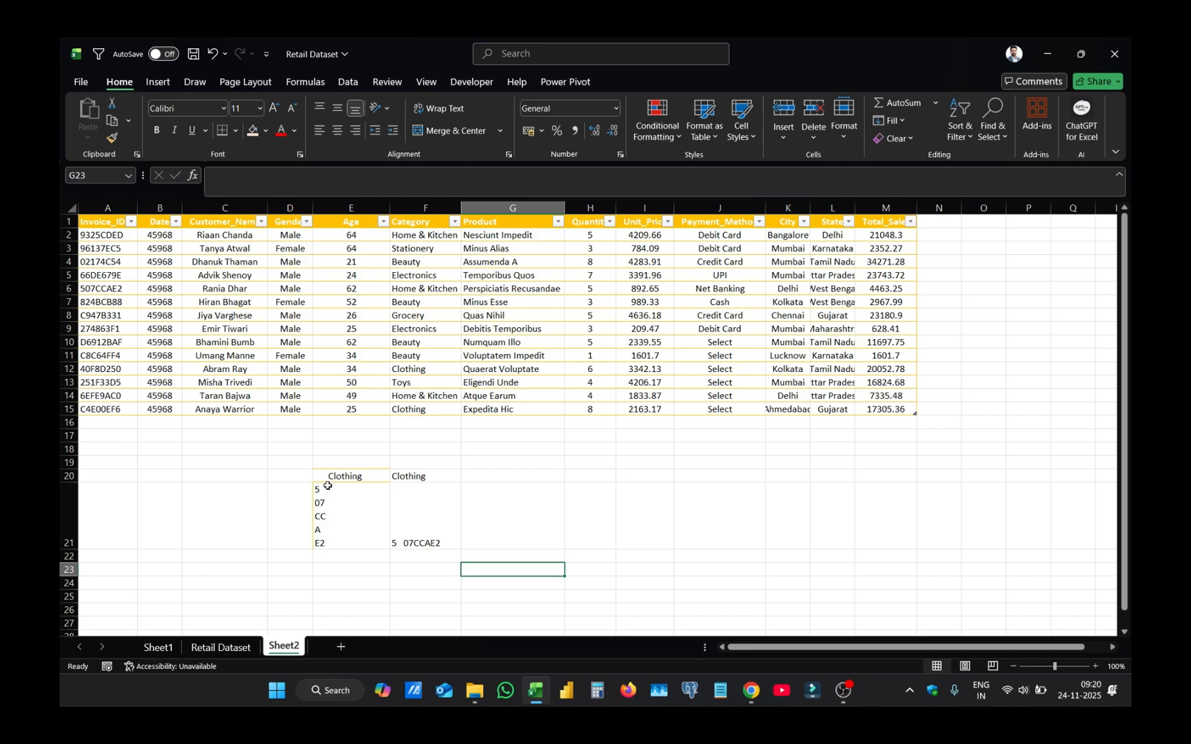
- Clear the TRIM and CLEAN example cells in E20:F21
drag(353, 477, 407, 528)
key(Delete)
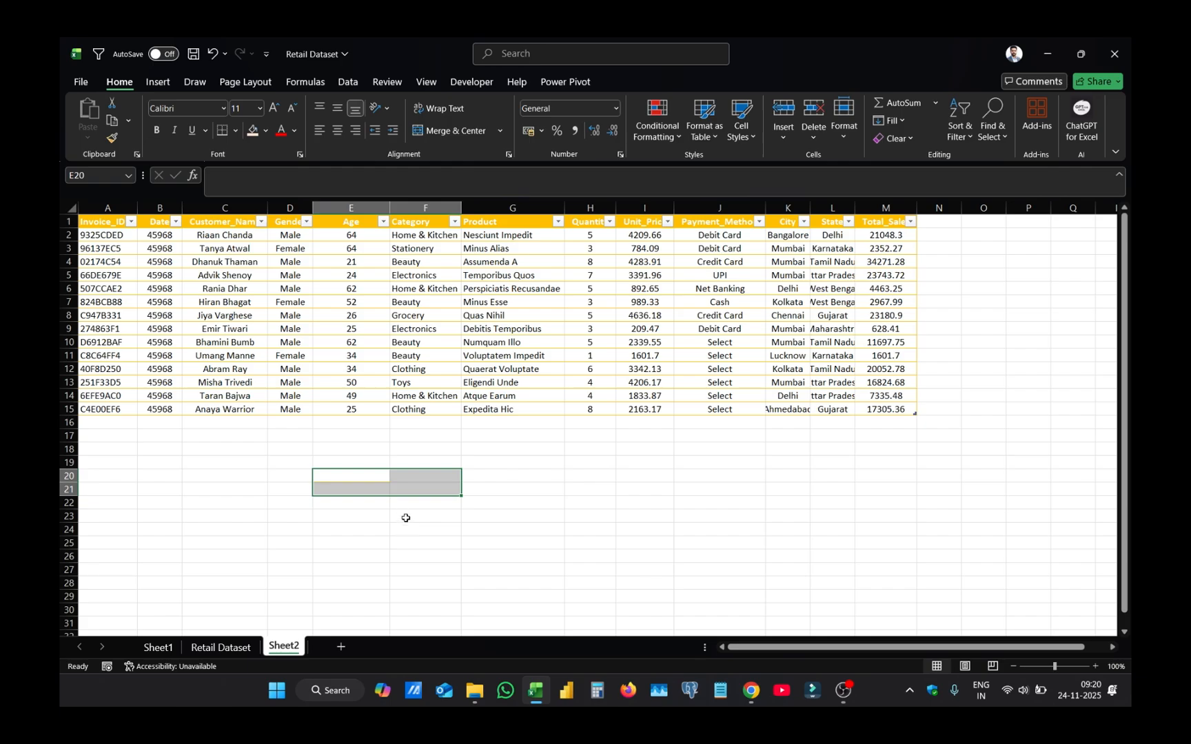
click(405, 518)
drag(303, 464, 442, 532)
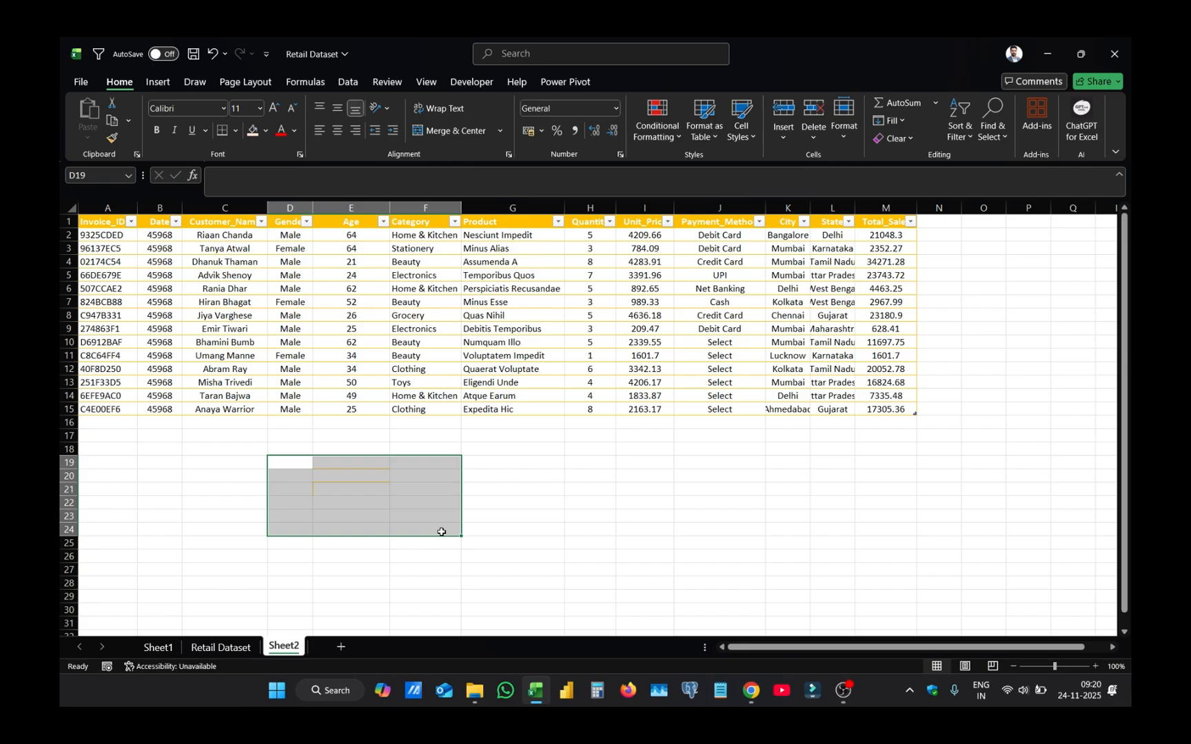
click(441, 532)
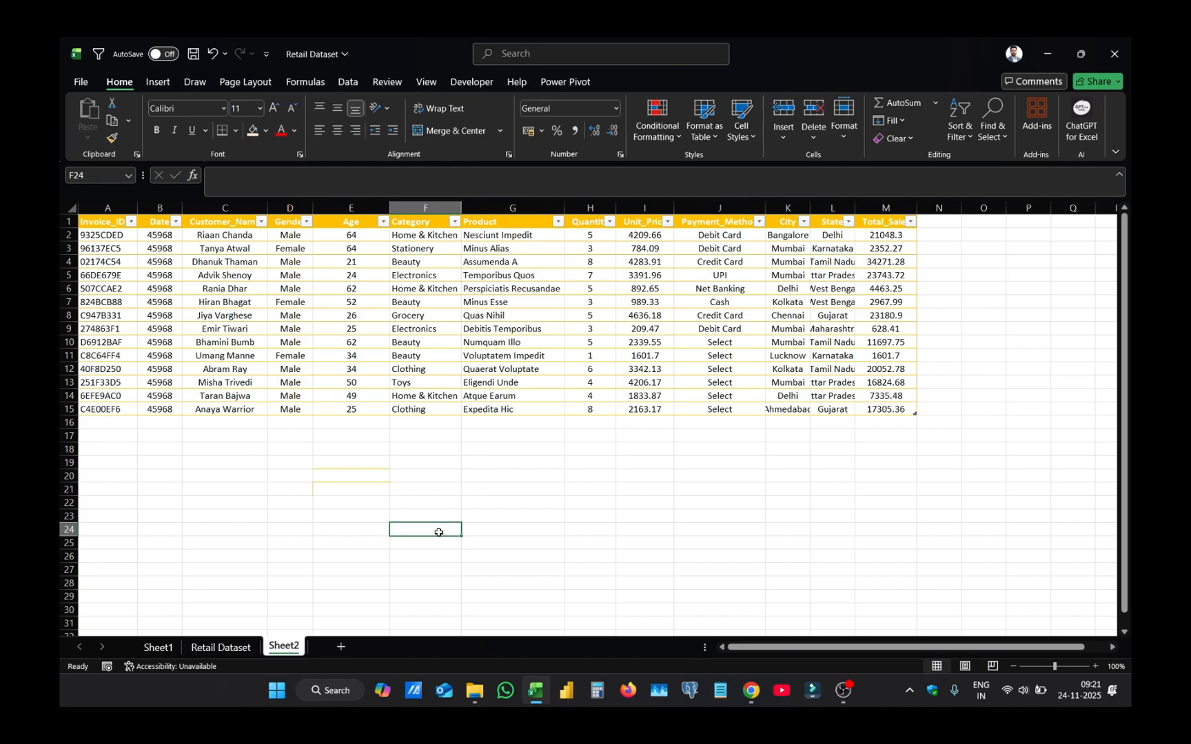
drag(291, 460, 400, 500)
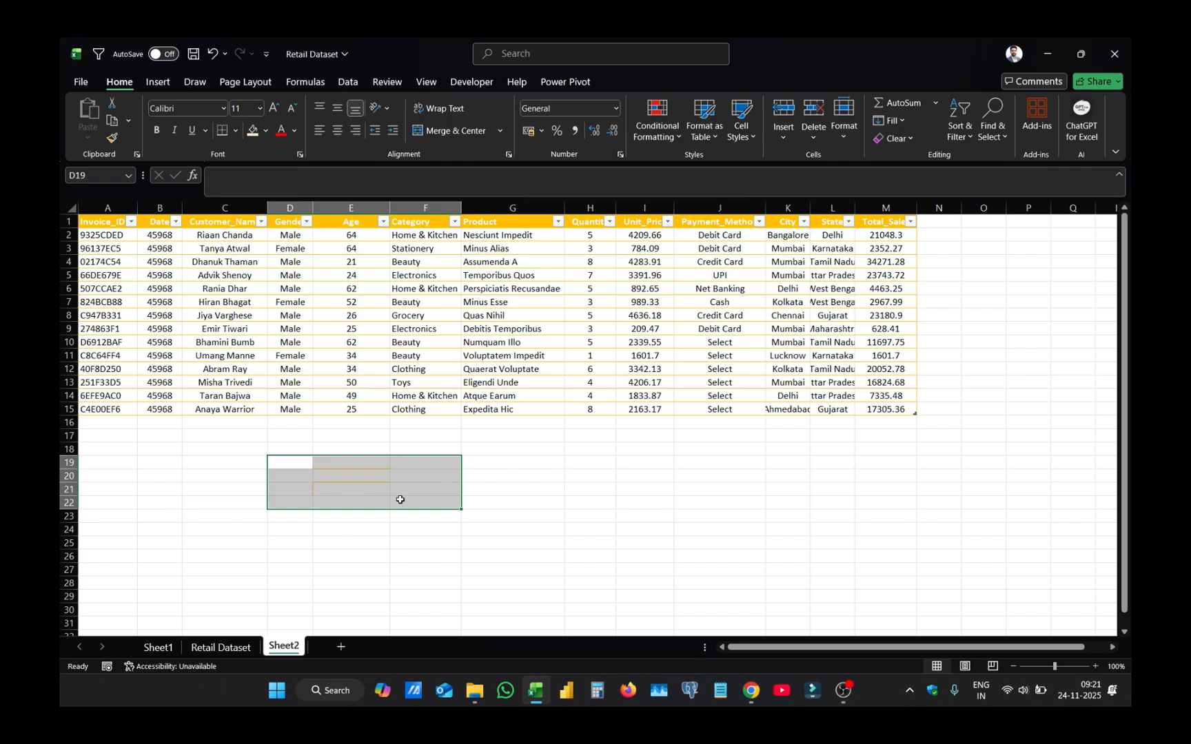
drag(282, 460, 412, 499)
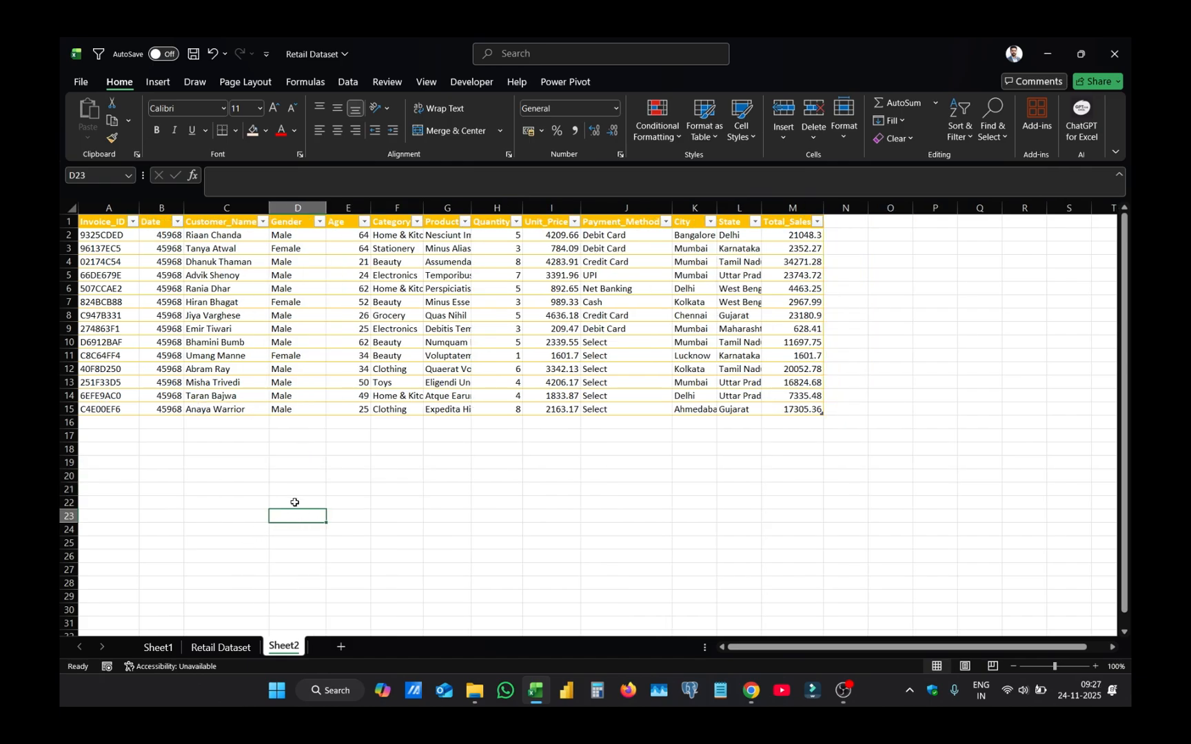
- Enter the label "lokkup value" in D20 below the table
click(292, 479)
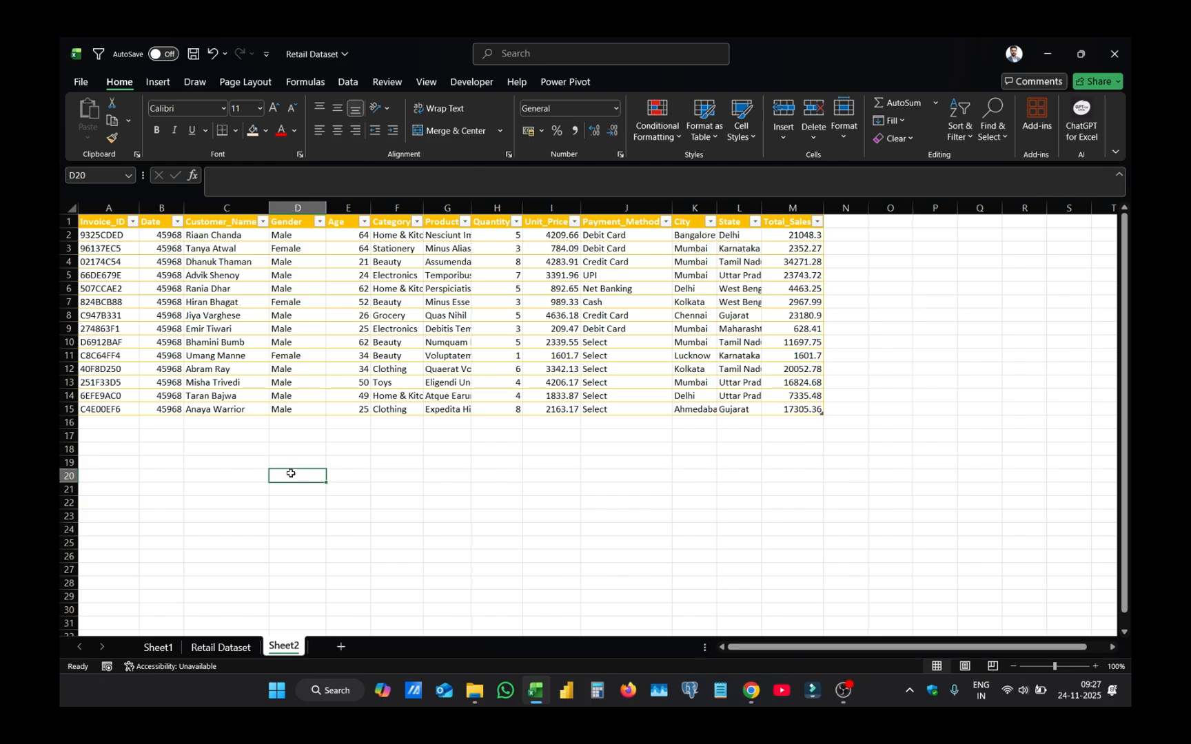
text(lokku)
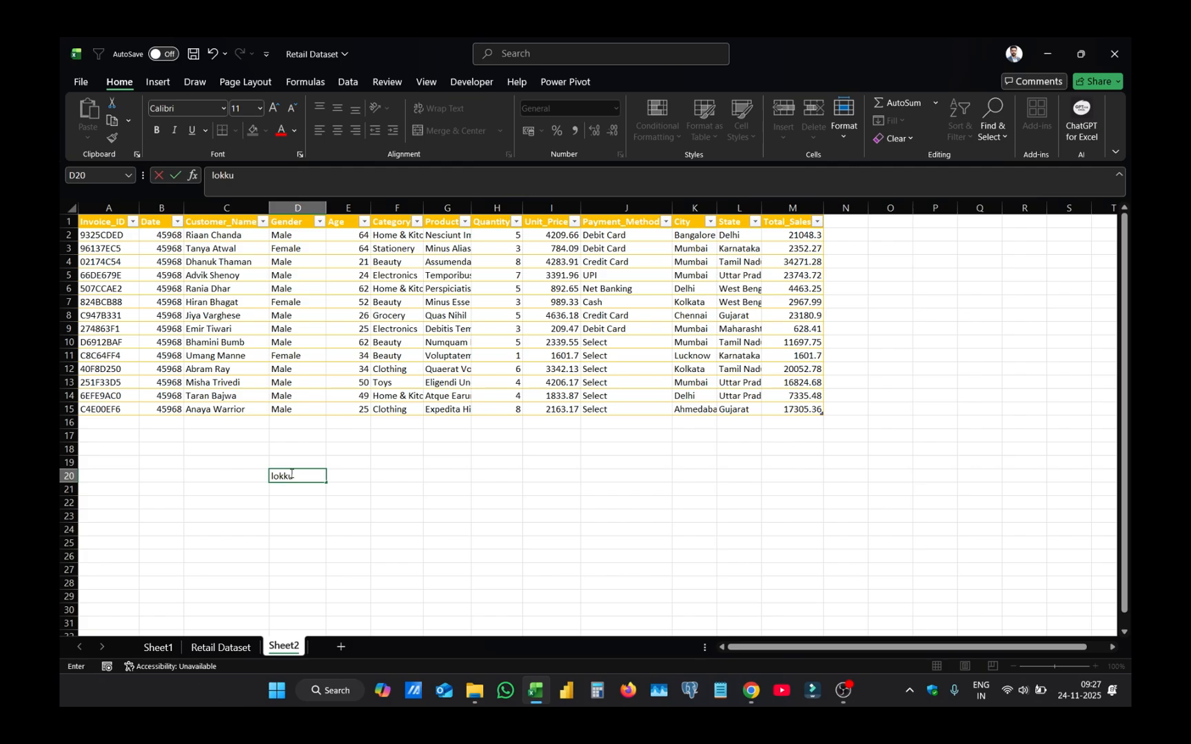
text(p value)
key(Return)
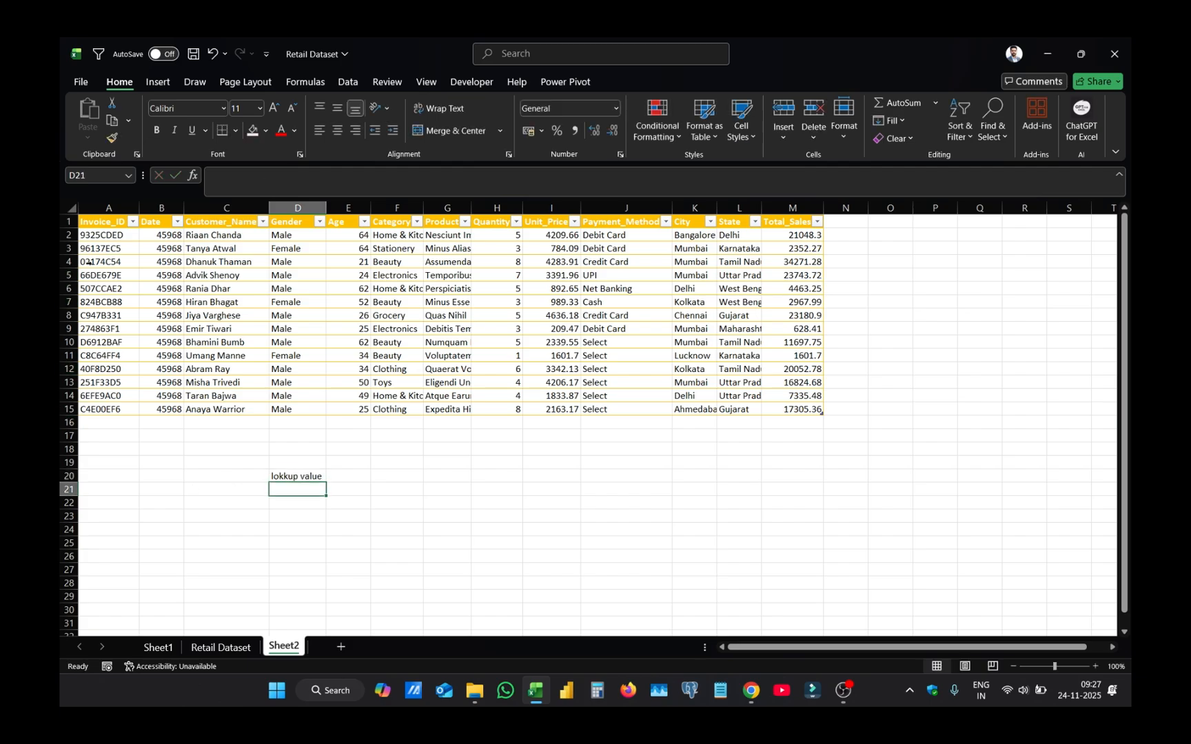
click(109, 237)
key(ctrl+c)
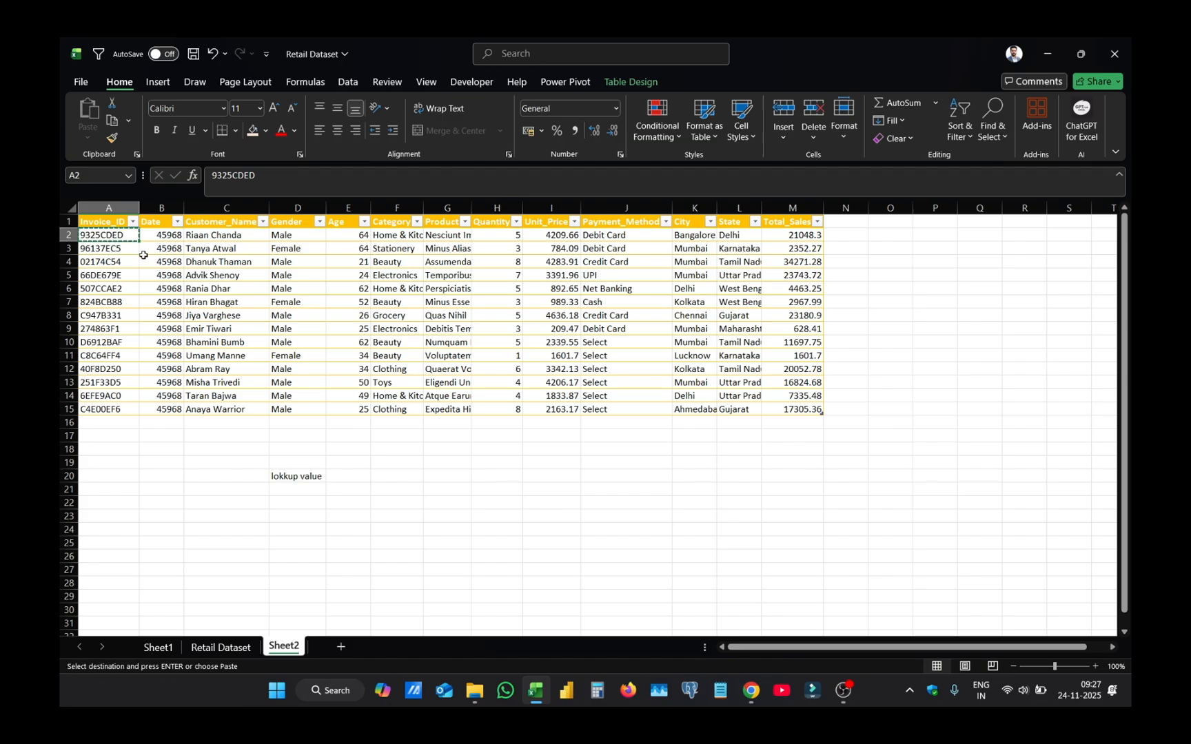
double_click(304, 492)
click(301, 529)
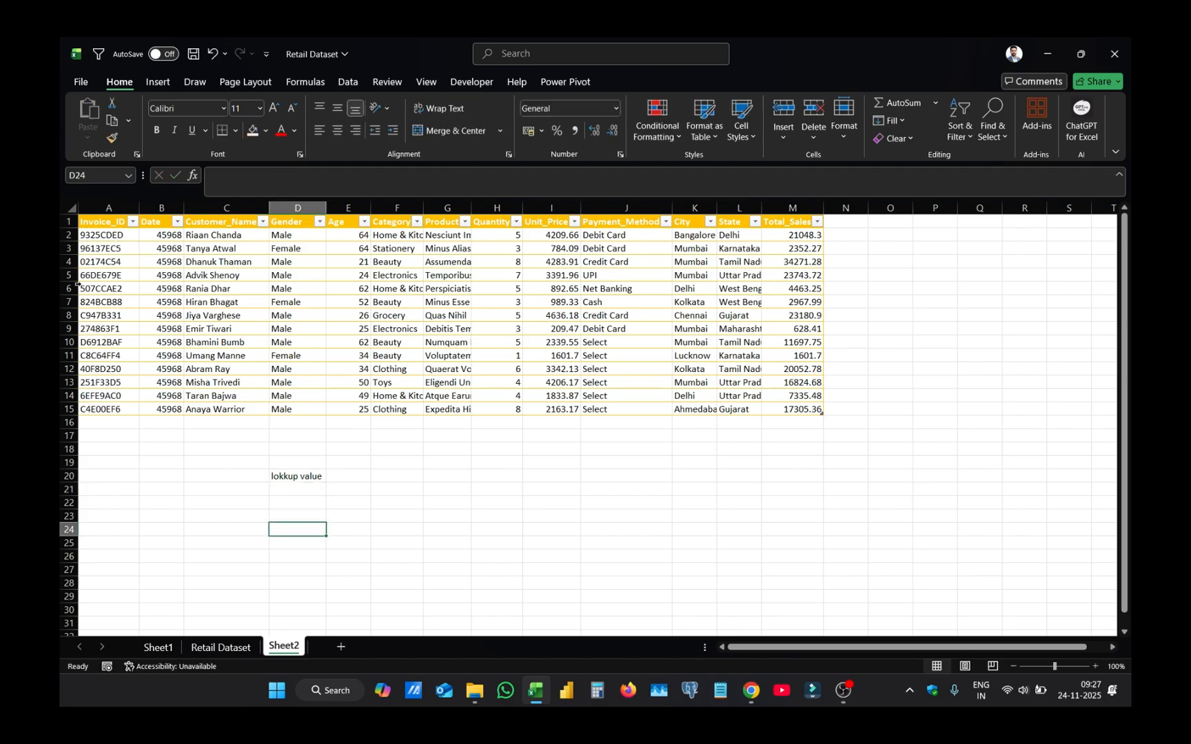
- Copy the invoice ID from A2 into D21, under the lookup label
click(94, 237)
key(ctrl+c)
click(314, 489)
key(ctrl+v)
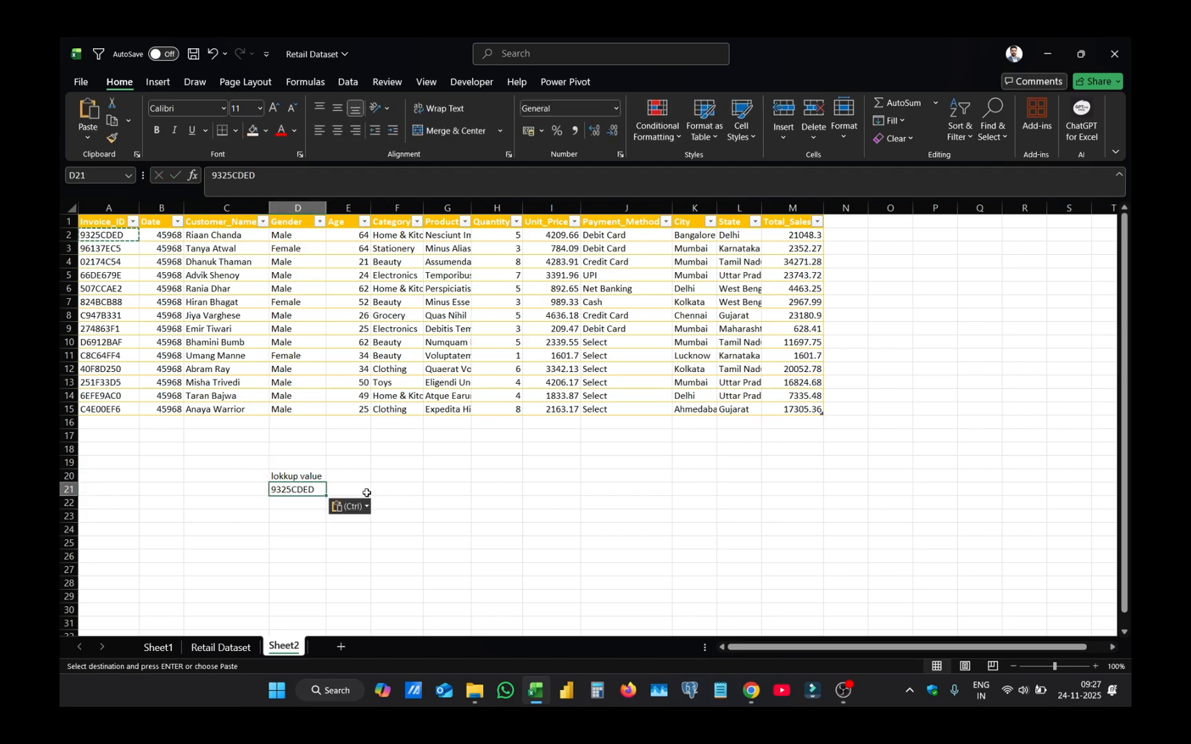
- Paste the contents of D21 back onto itself as values only
key(ctrl+alt+v)
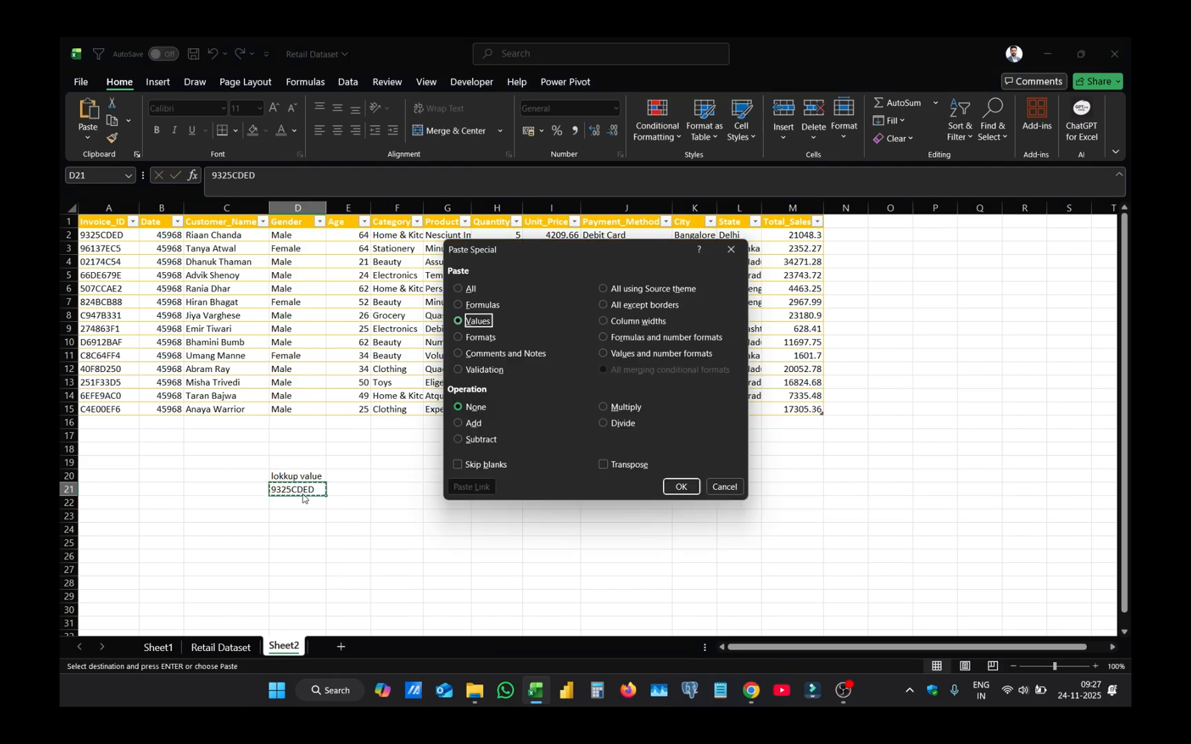
key(Return)
click(475, 502)
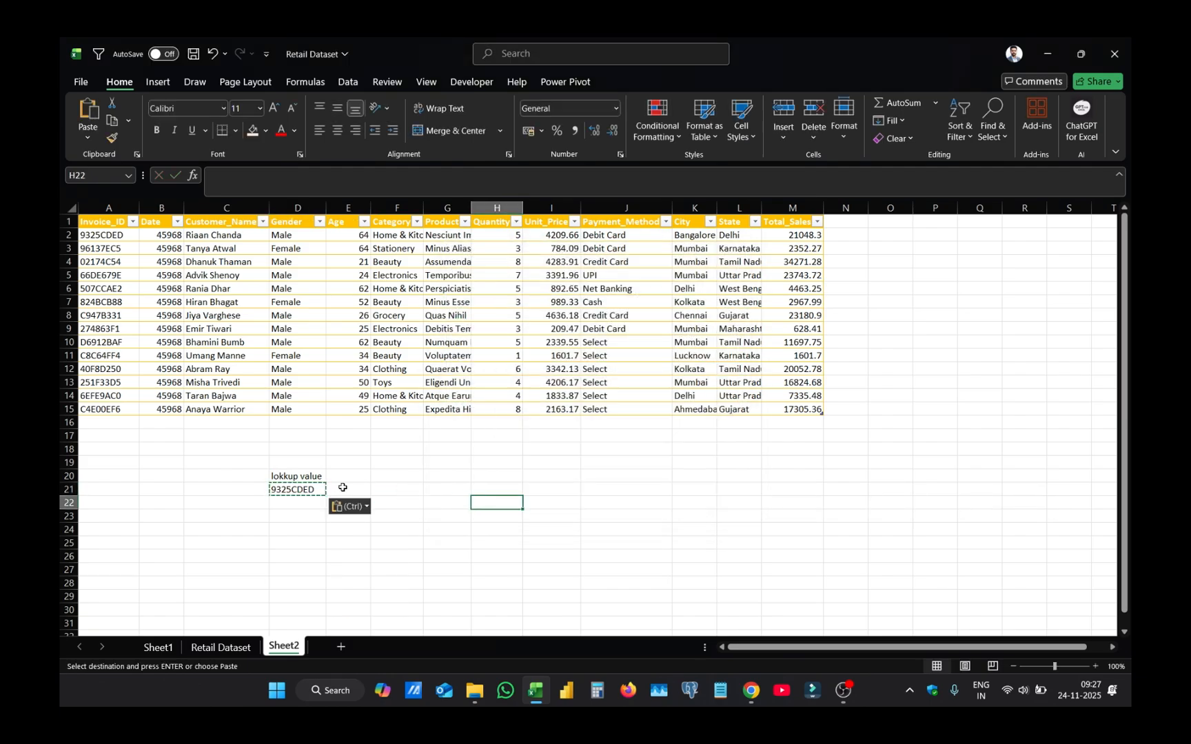
- Enter =VLOOKUP(D21,Table5[#All],7,0) in E21 and autofit column E to its contents
click(343, 489)
text(=)
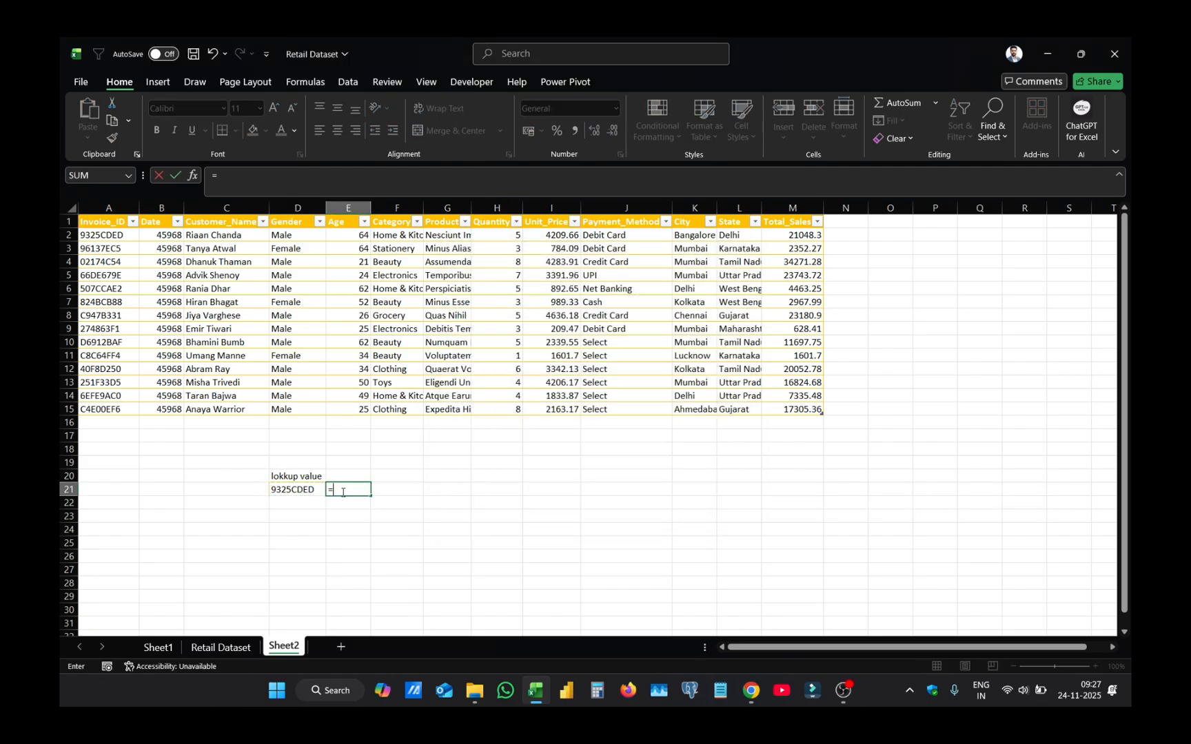
text(vlo)
key(Tab)
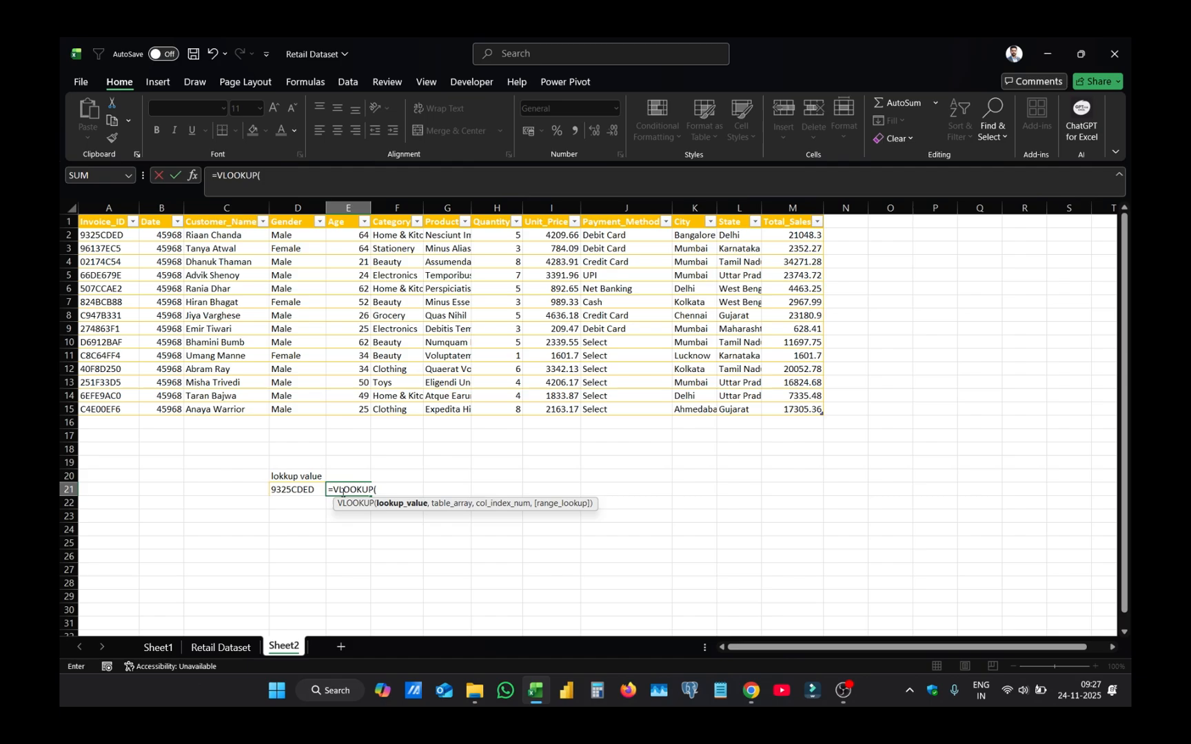
click(296, 490)
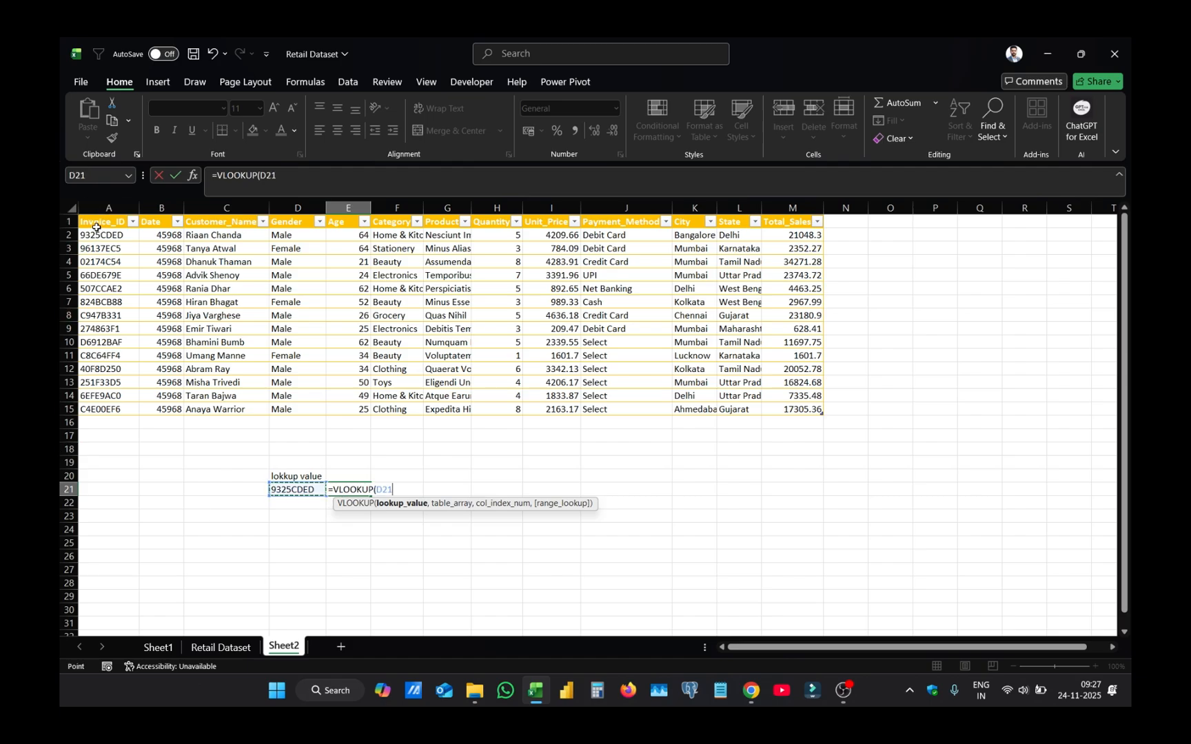
text(,)
drag(97, 228, 782, 415)
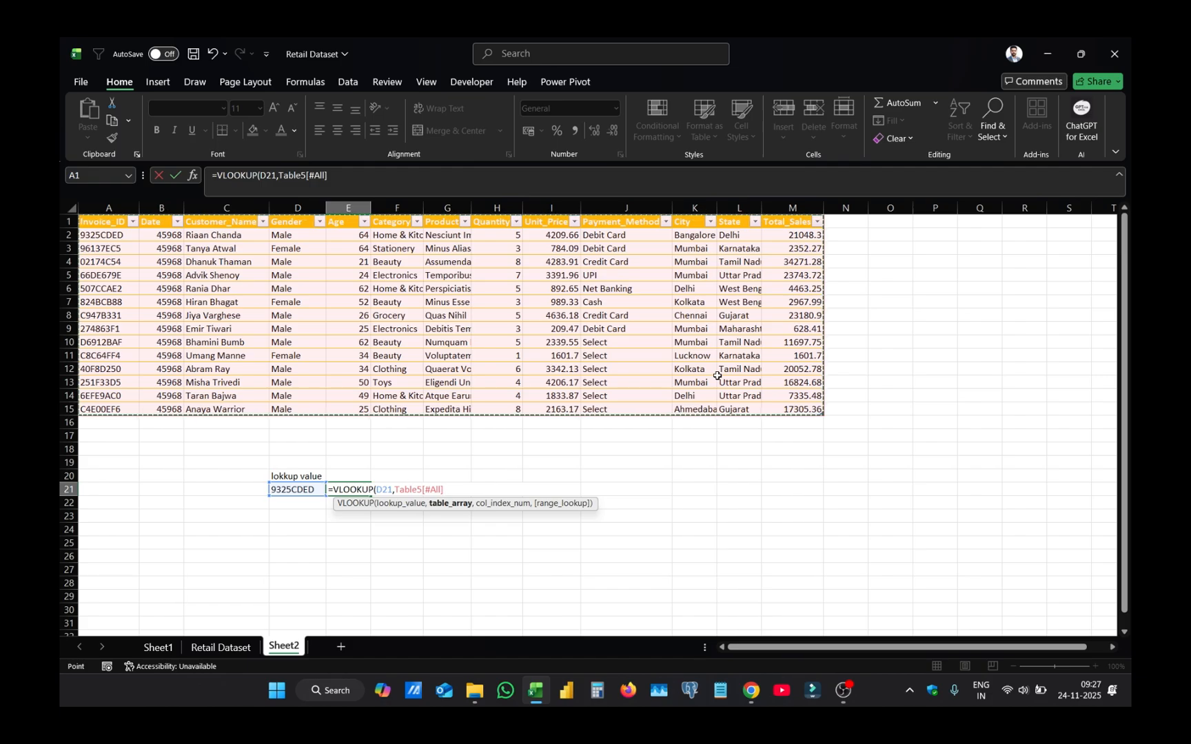
text(,7,0)
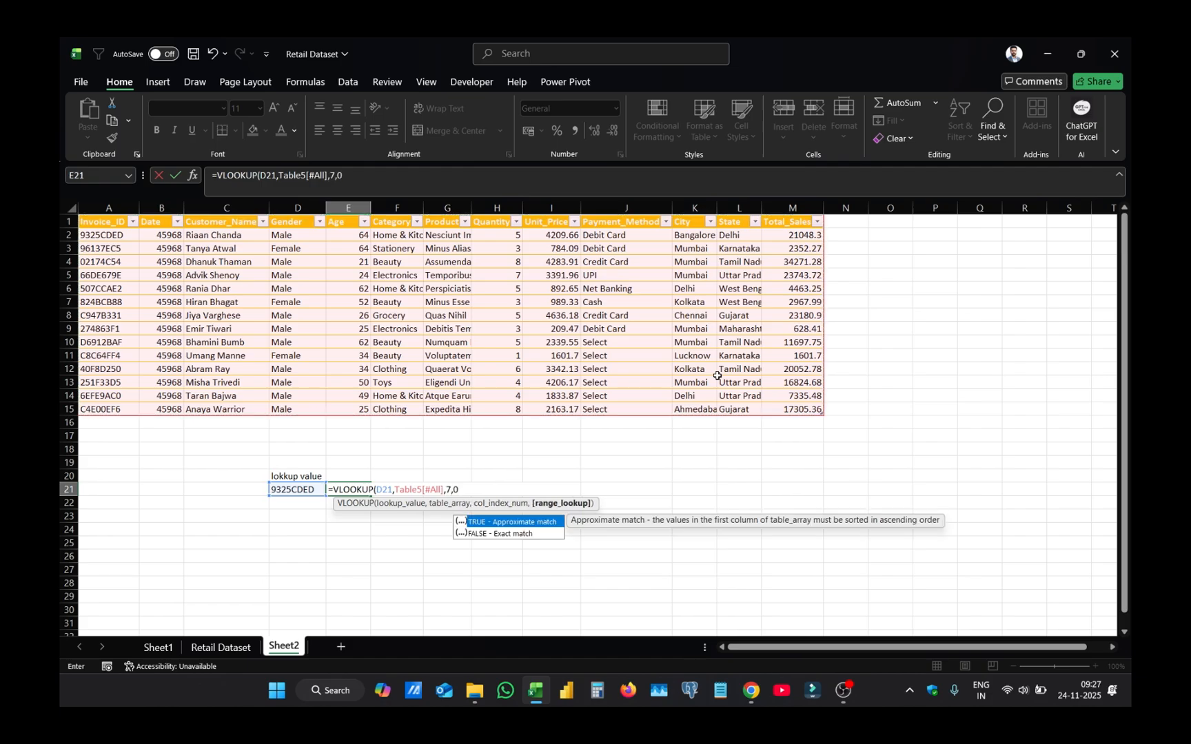
key(Return)
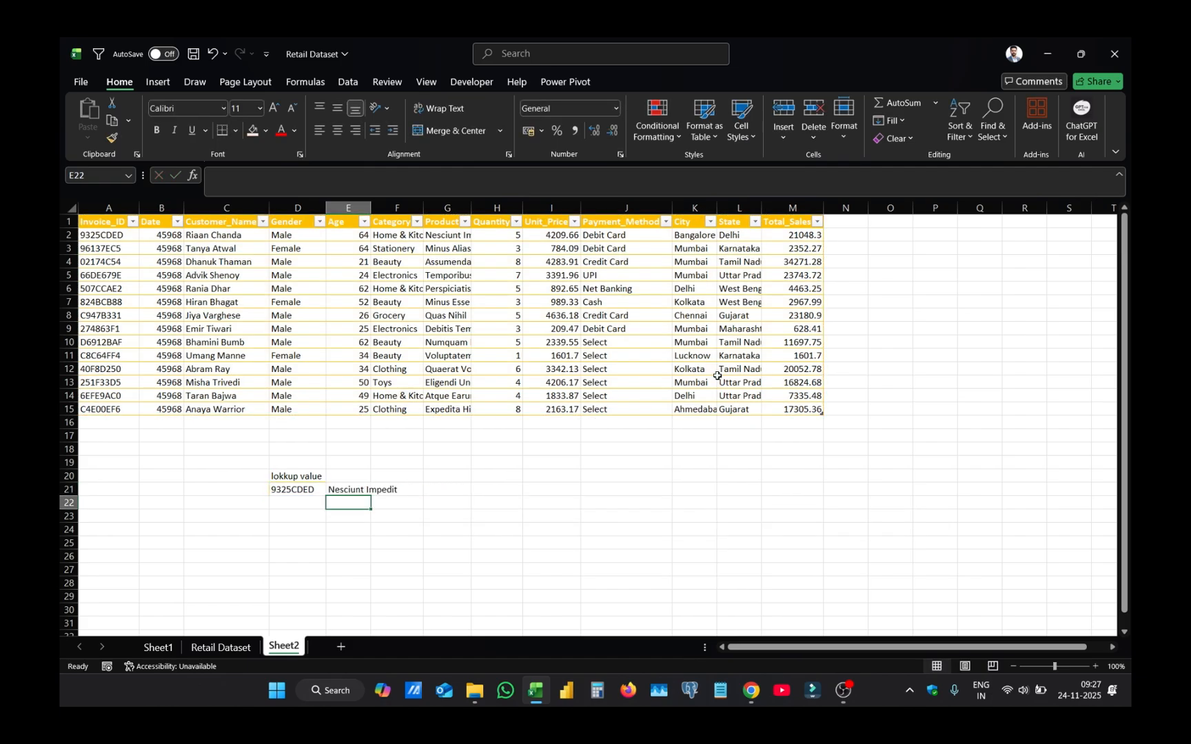
double_click(371, 208)
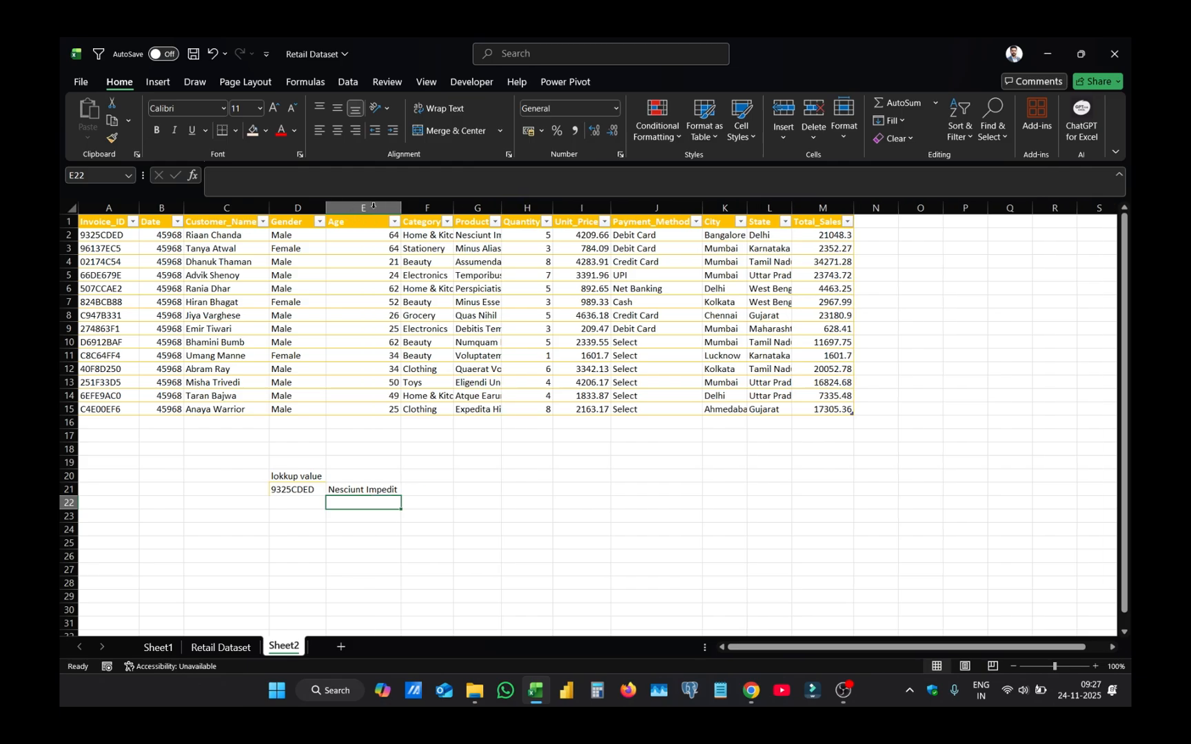
- Remove the trailing spaces from the invoice ID in A2
click(297, 528)
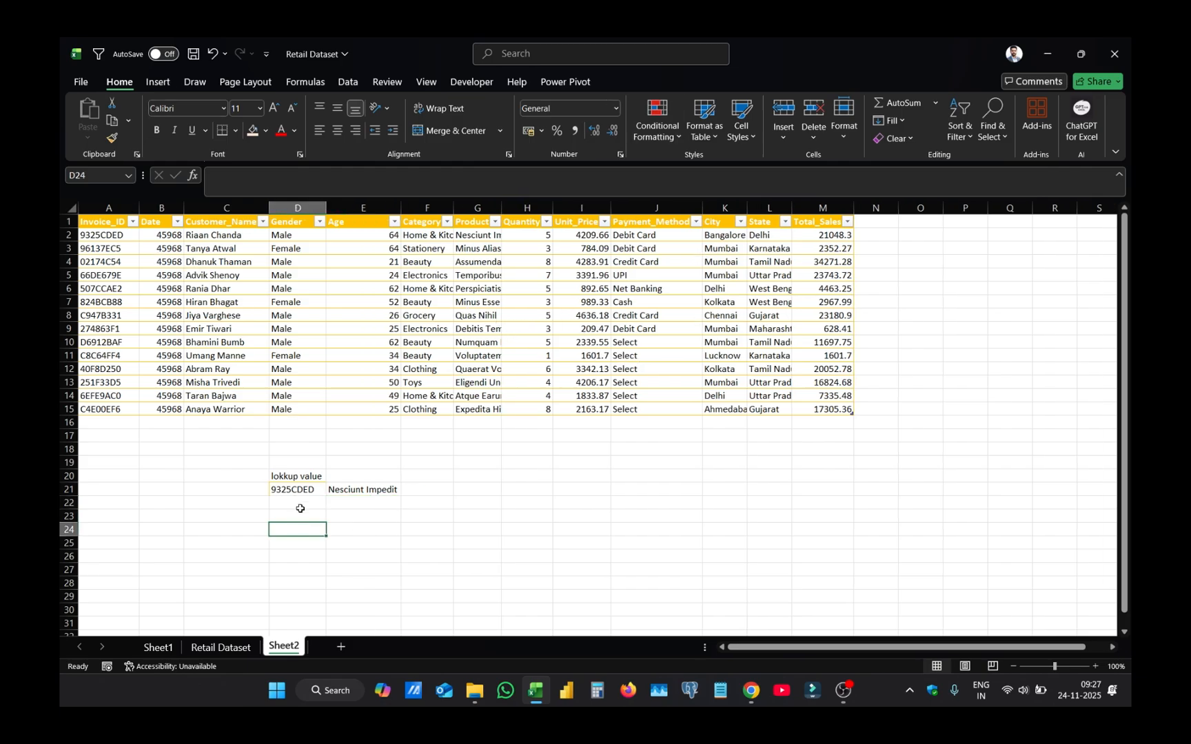
click(314, 494)
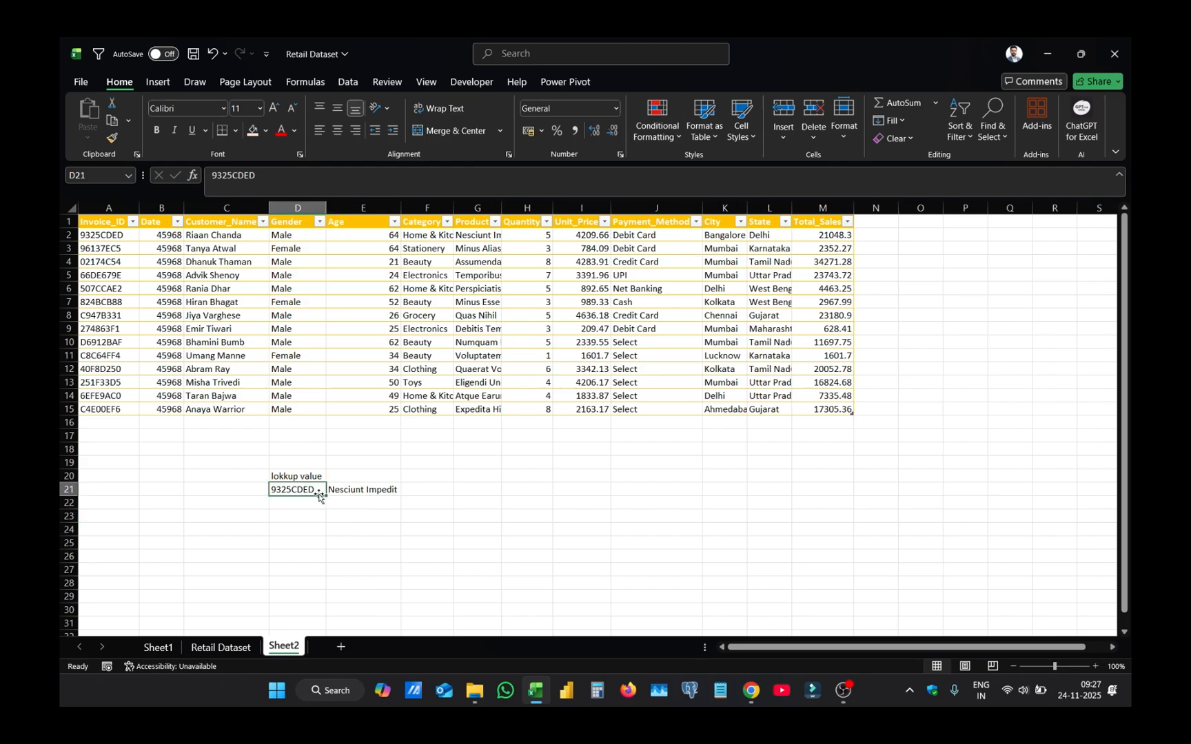
double_click(114, 236)
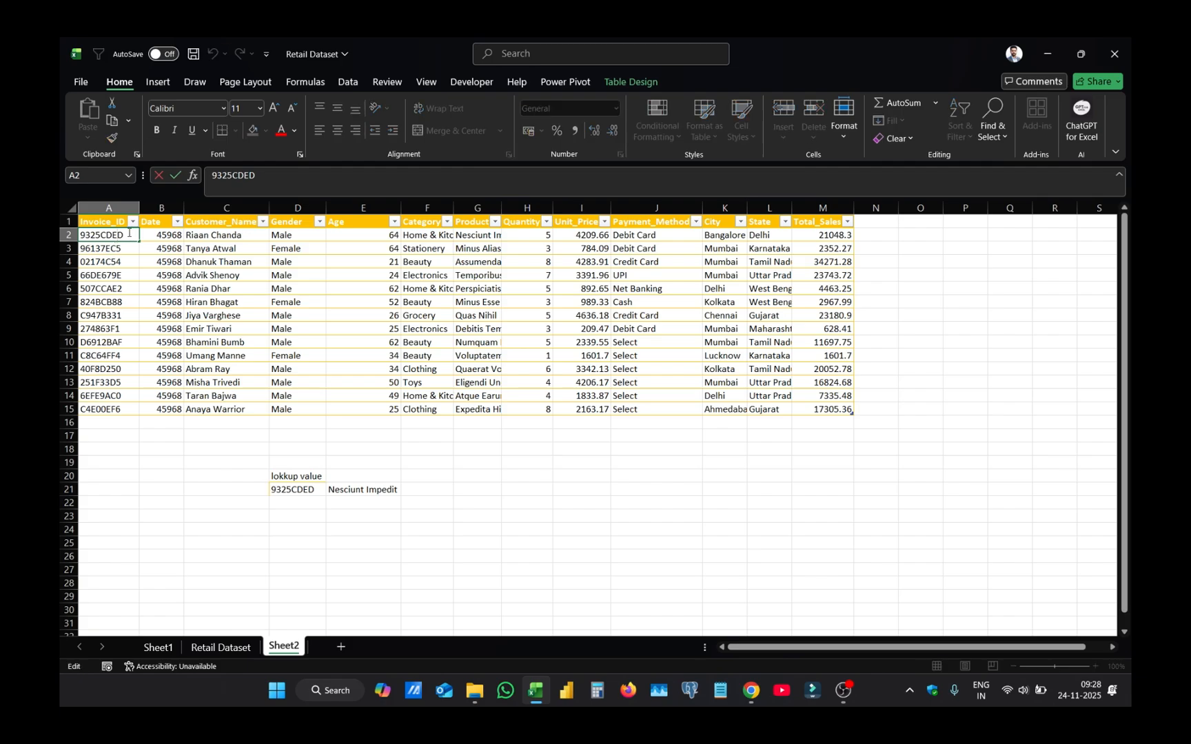
double_click(122, 236)
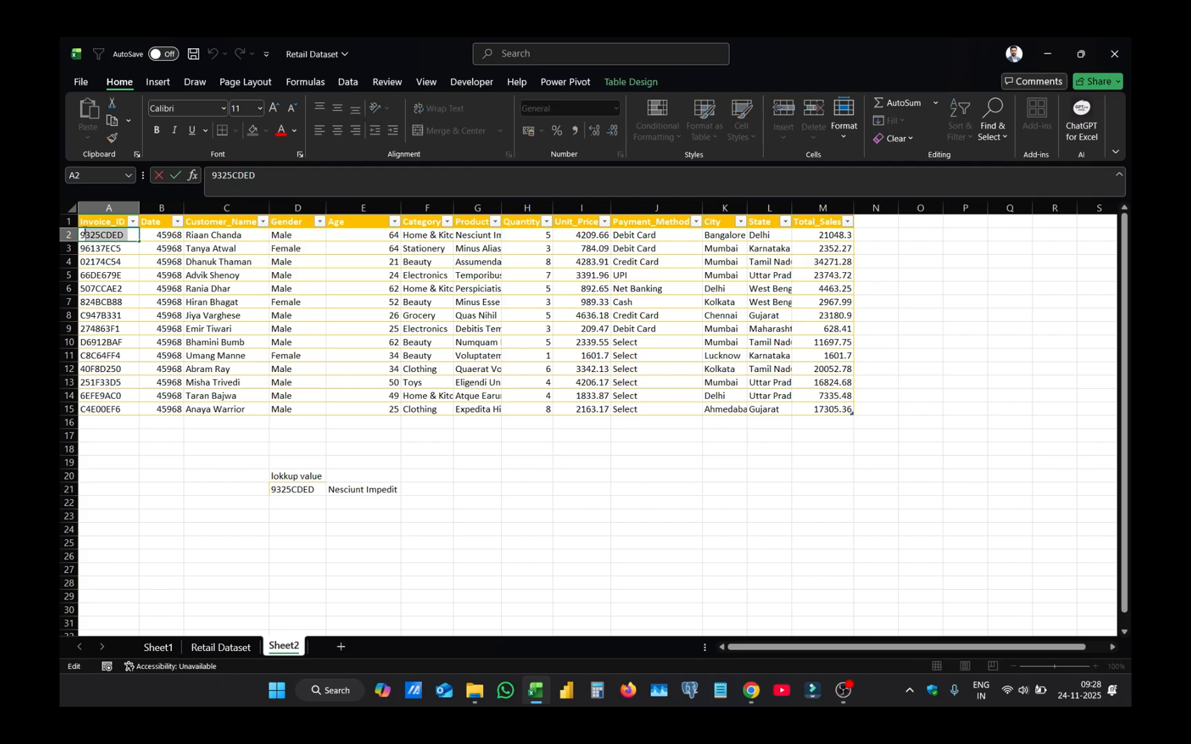
key(Escape)
double_click(133, 235)
key(Return)
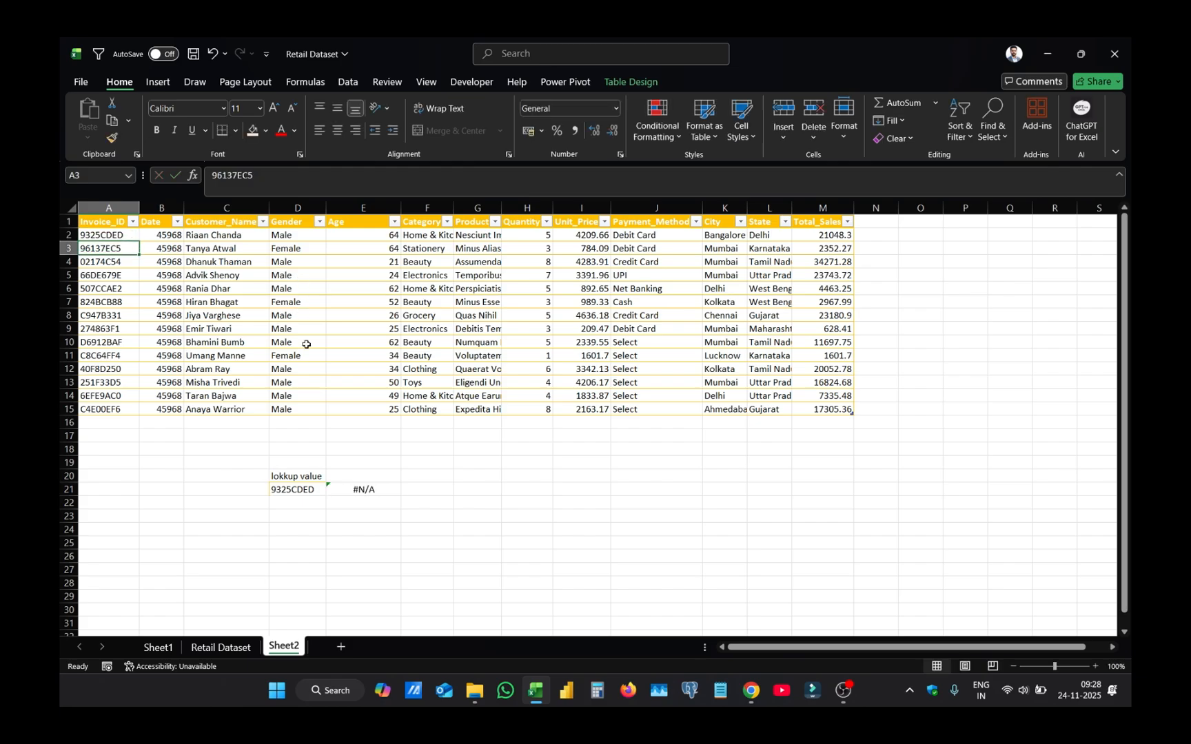
- Delete the trailing spaces after the invoice ID in D21 and widen column D
double_click(310, 490)
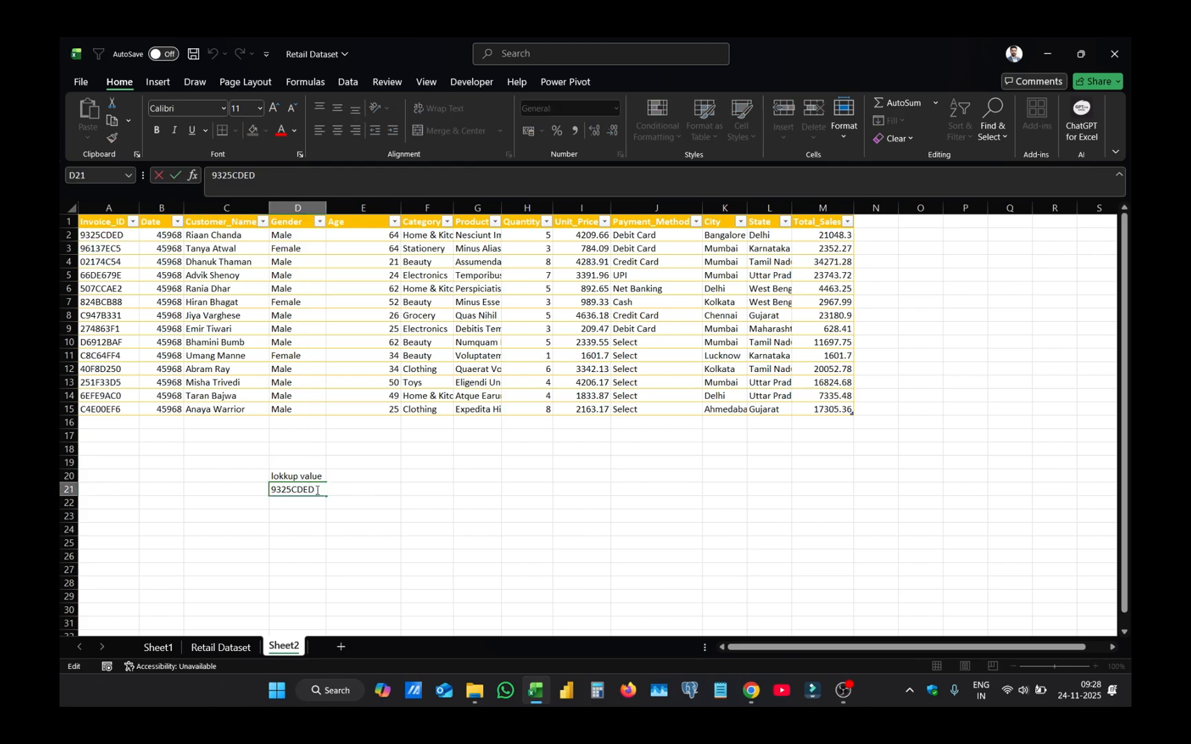
drag(315, 490, 343, 489)
key(BackSpace)
key(Return)
drag(326, 207, 366, 208)
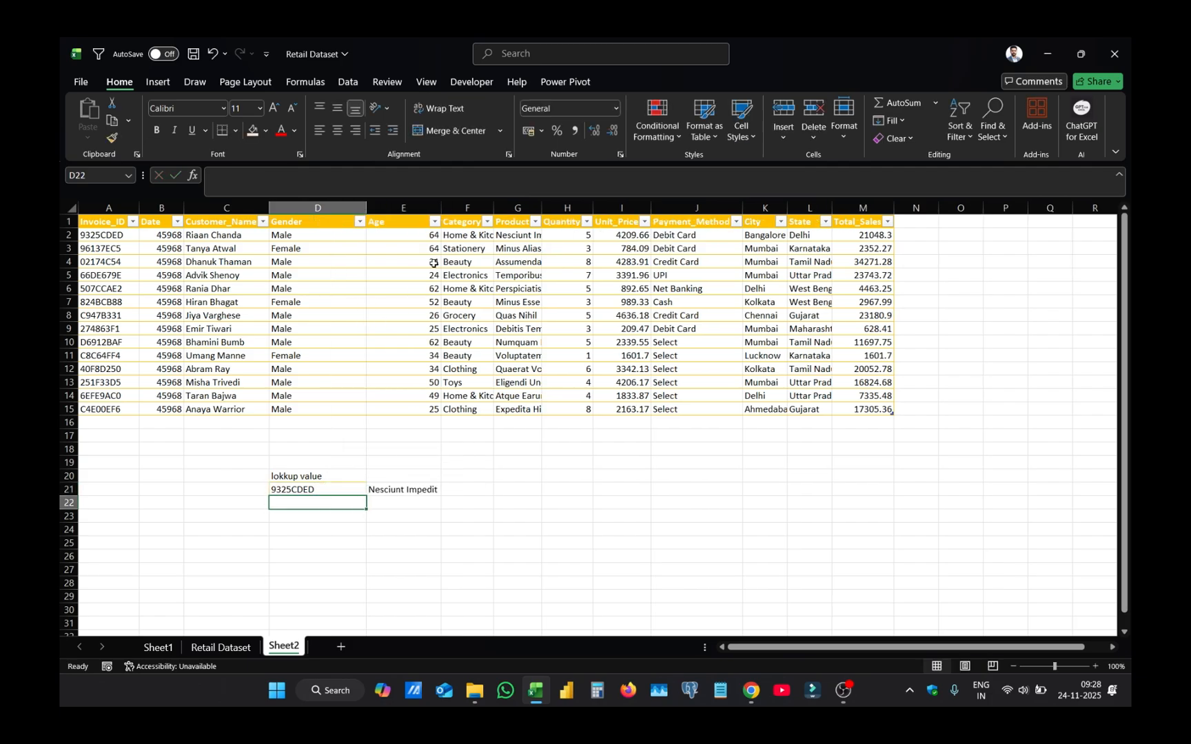
- Insert a line break after the fourth character of the invoice ID in D21 and check the lookup in E21
click(97, 235)
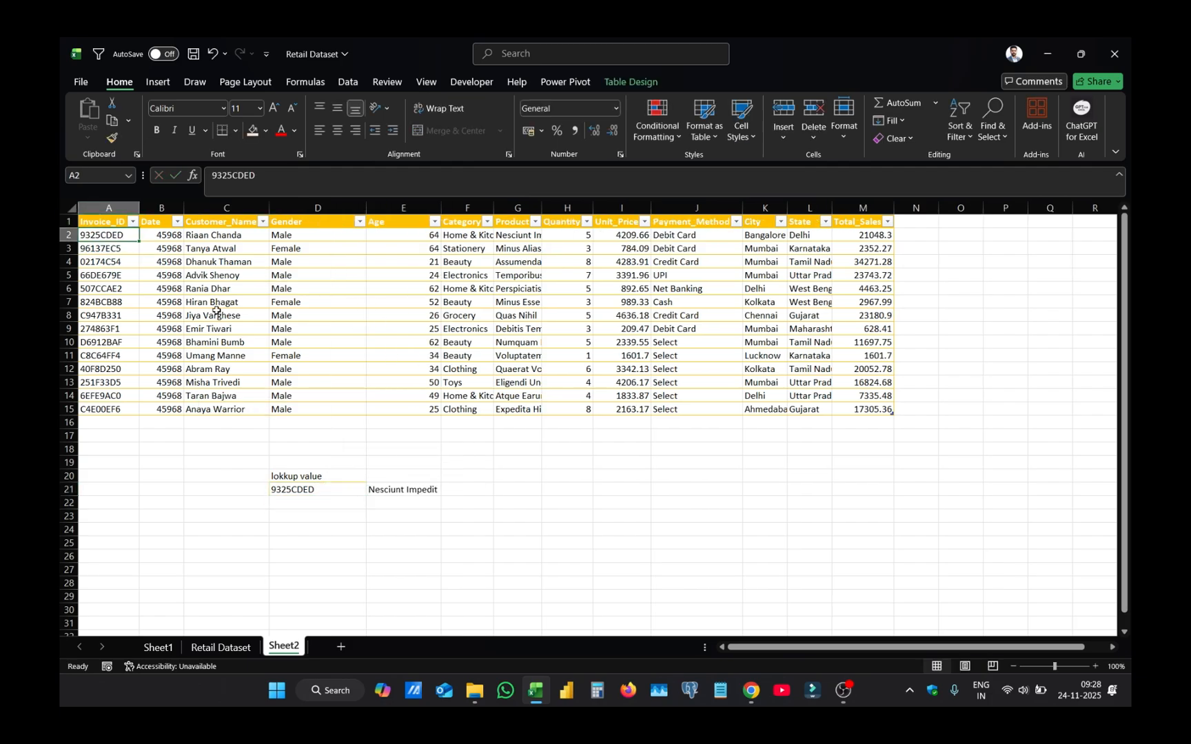
click(328, 490)
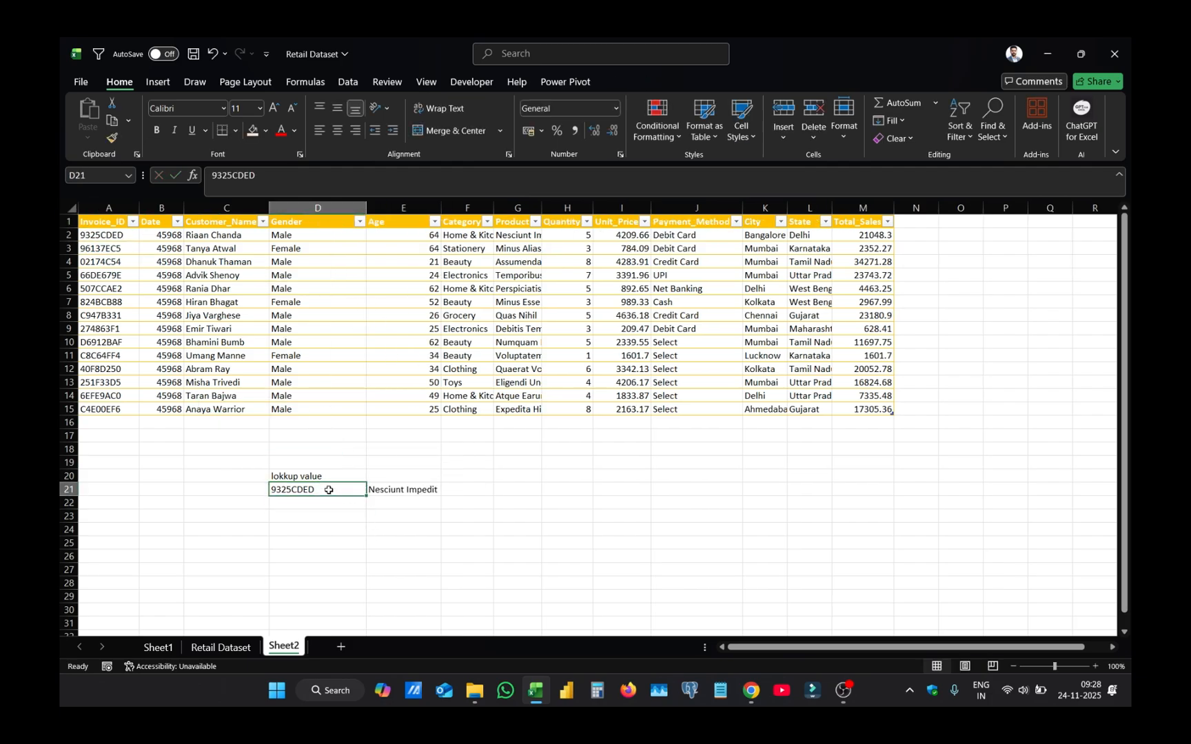
click(397, 490)
double_click(329, 489)
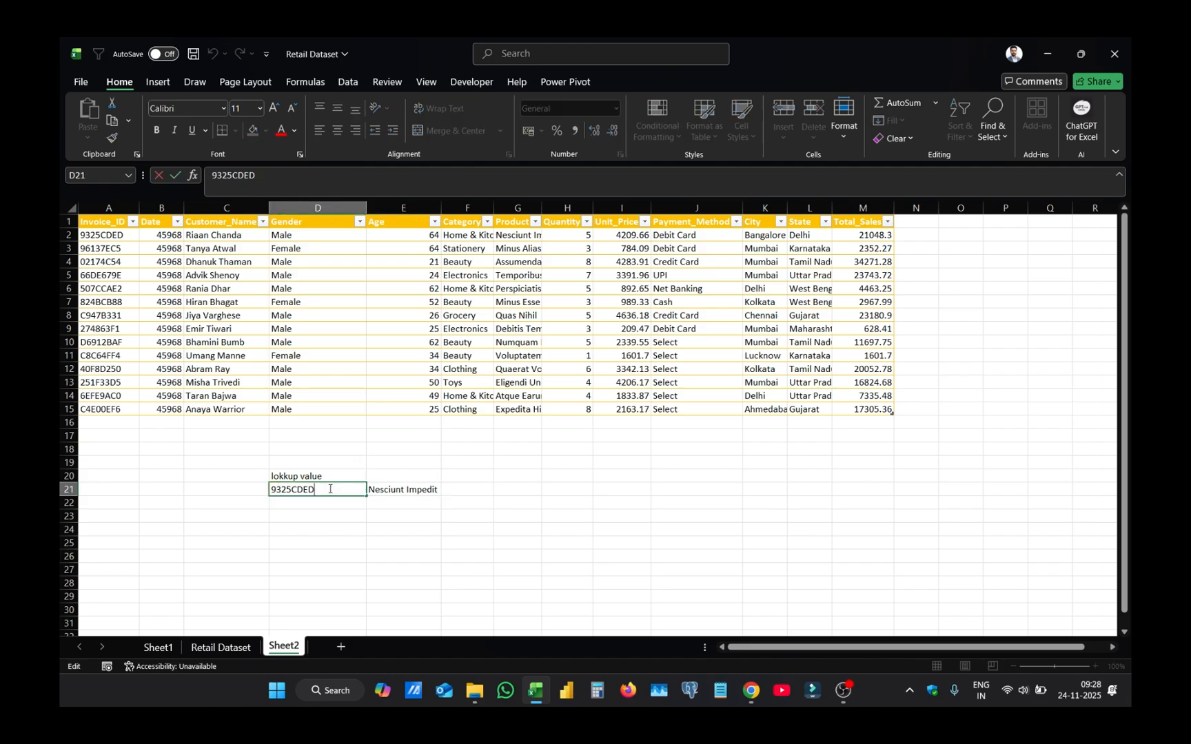
click(293, 490)
key(alt+Return)
key(Return)
click(394, 503)
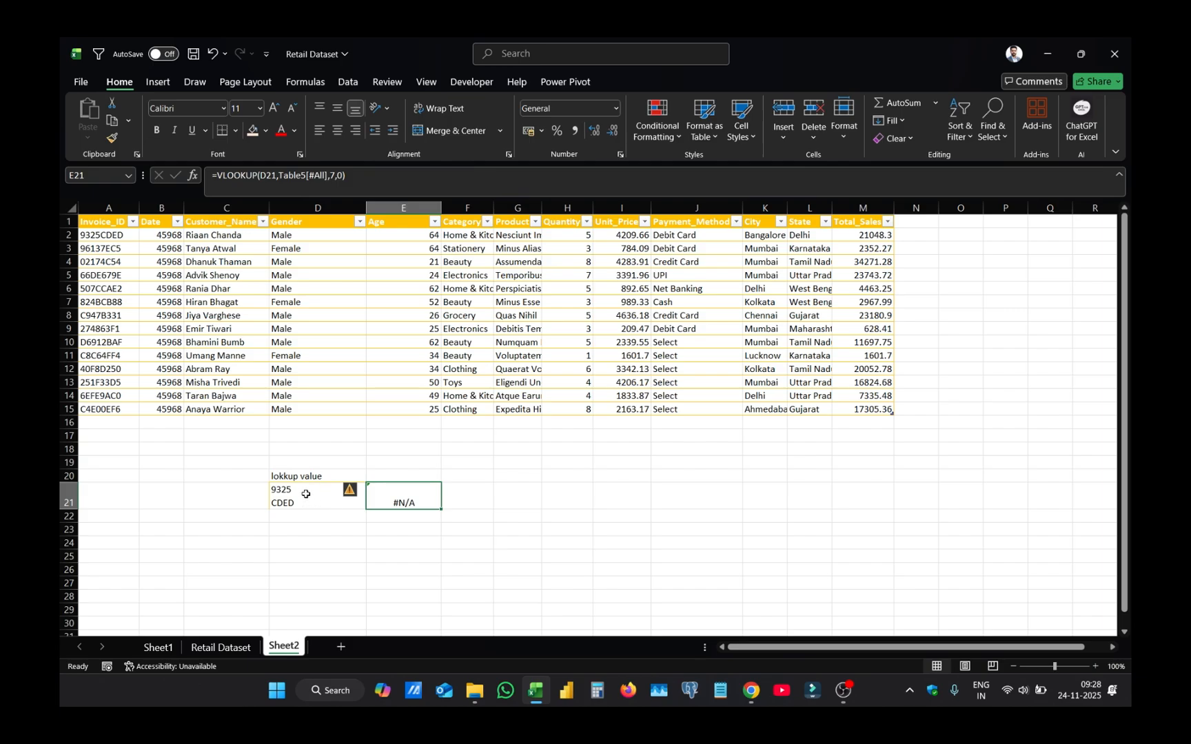
- Remove the line break from the invoice ID in D21
click(303, 494)
double_click(304, 490)
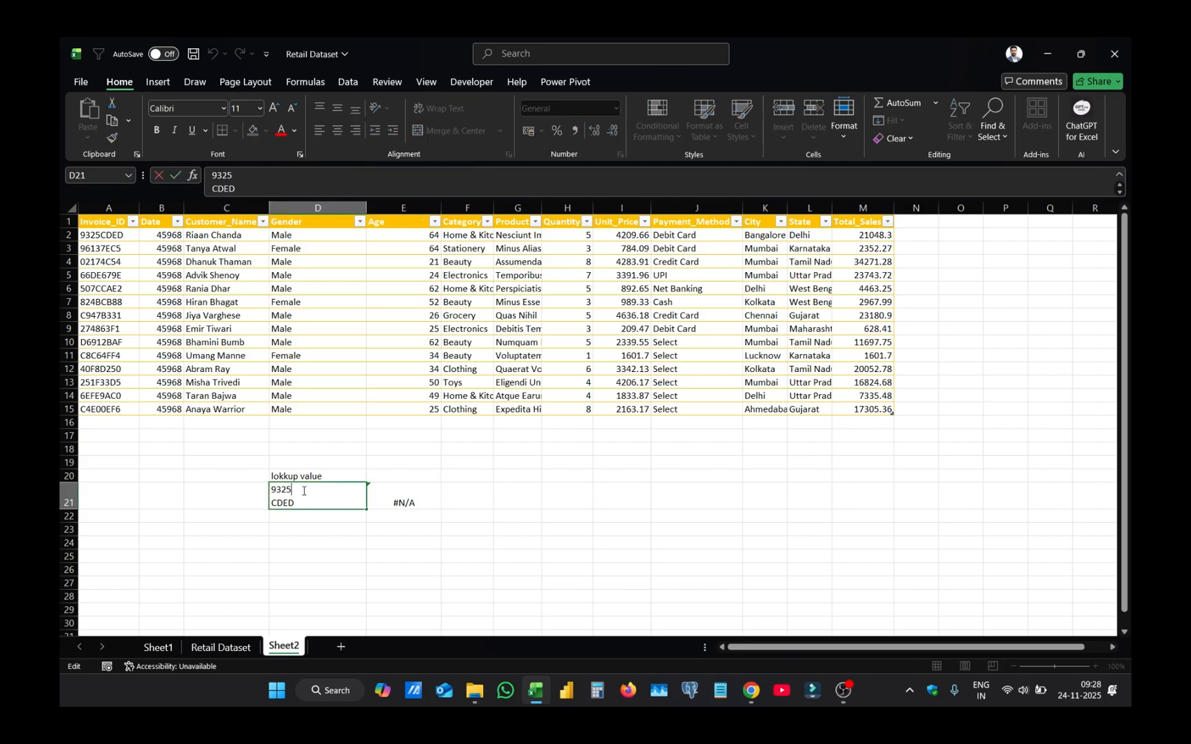
key(Delete)
key(ctrl+Return)
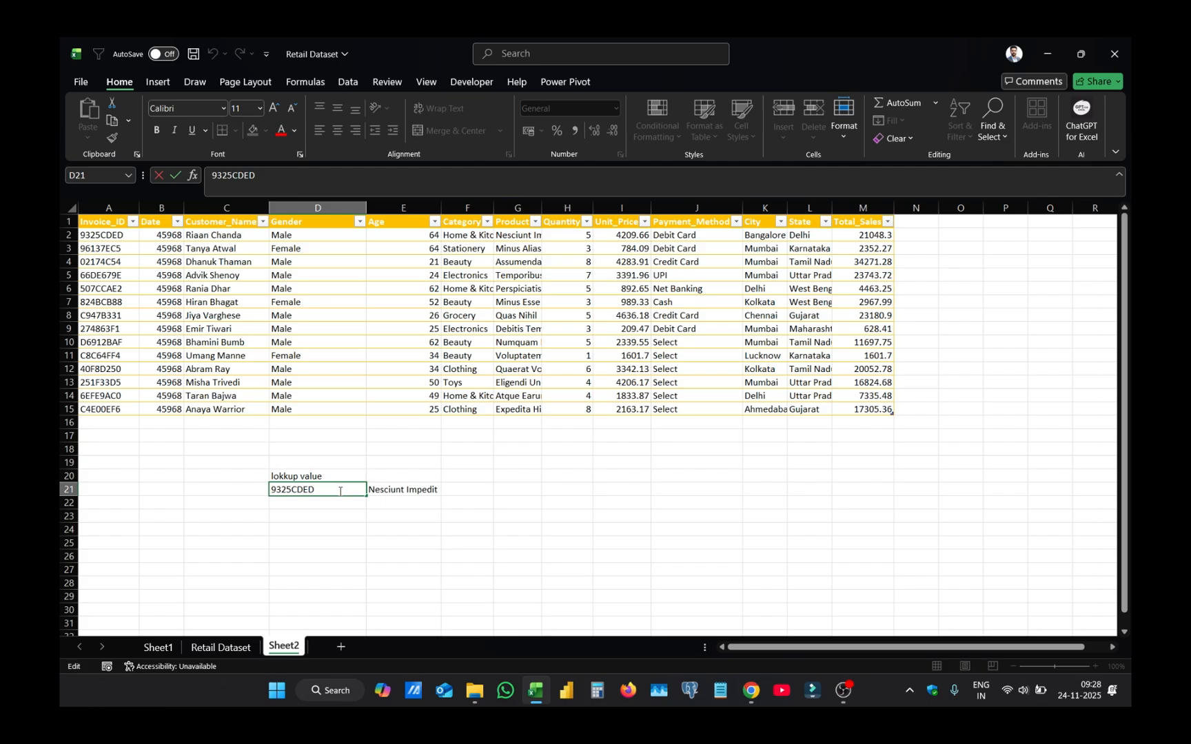
- Add trailing spaces after the invoice ID in D21
double_click(340, 491)
key(Return)
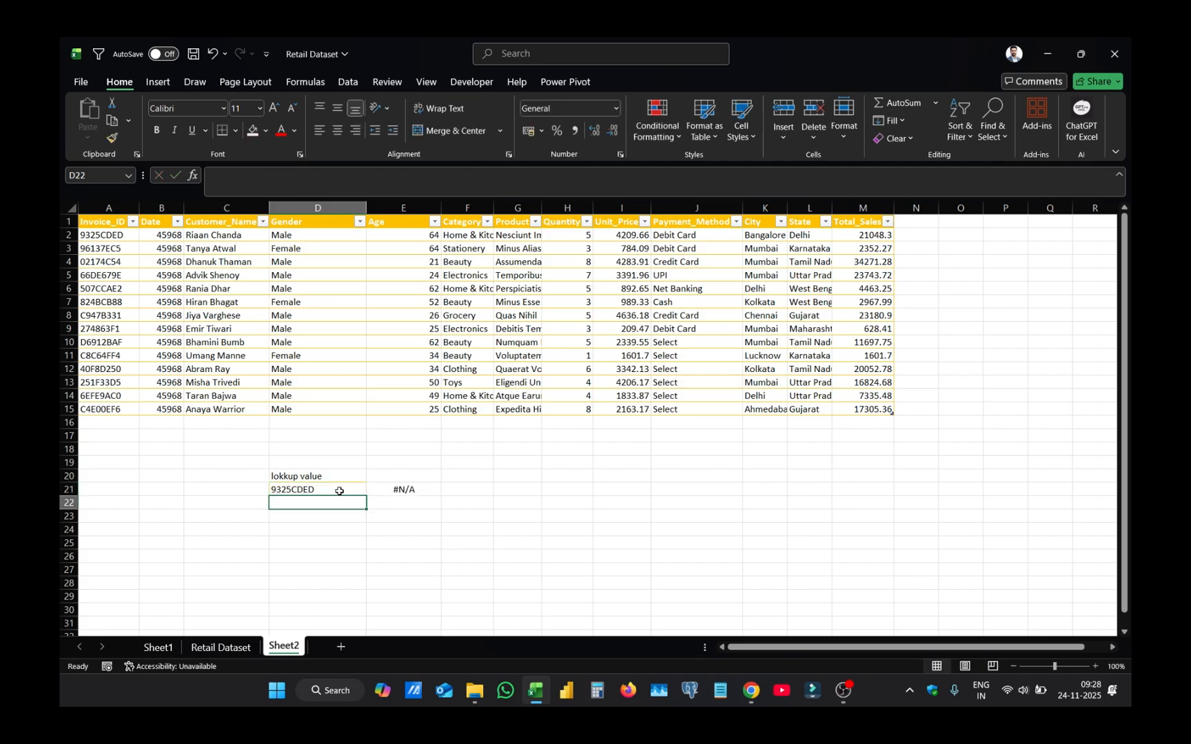
- Clear the existing lookup formula in E21 and start a new VLOOKUP function there
click(413, 491)
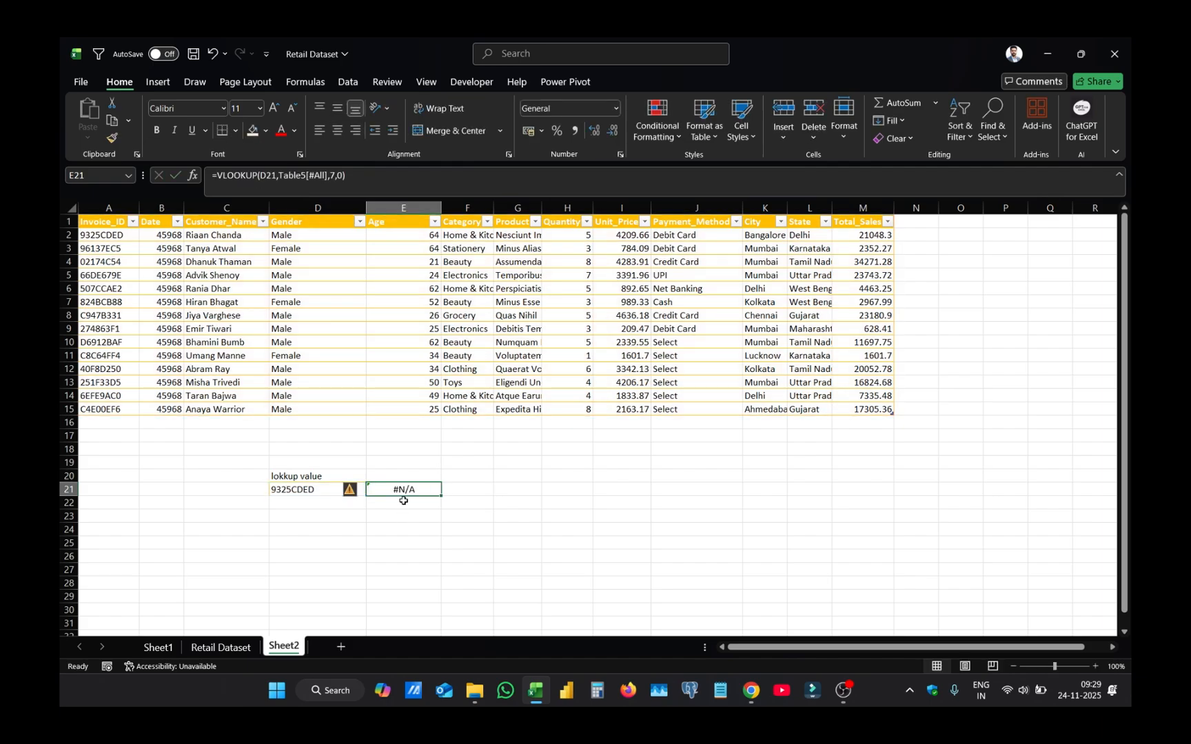
key(Delete)
text(=vllo)
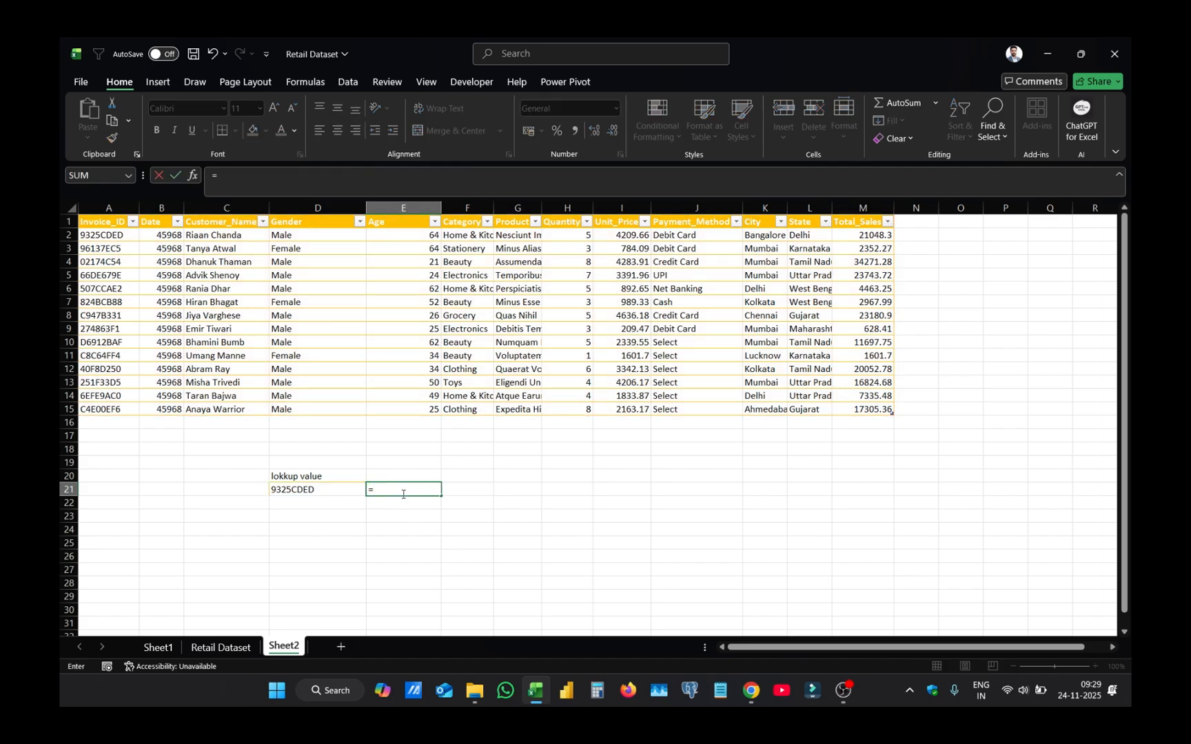
key(BackSpace)
key(BackSpace)
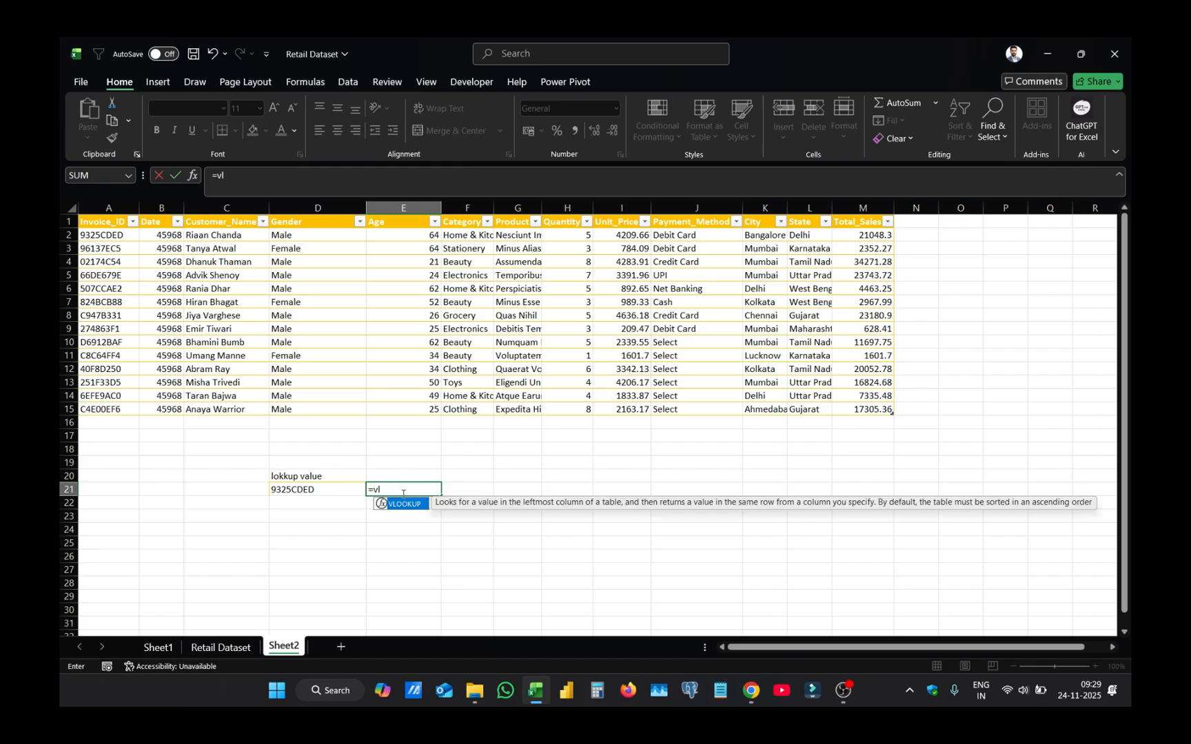
text(oo)
key(Tab)
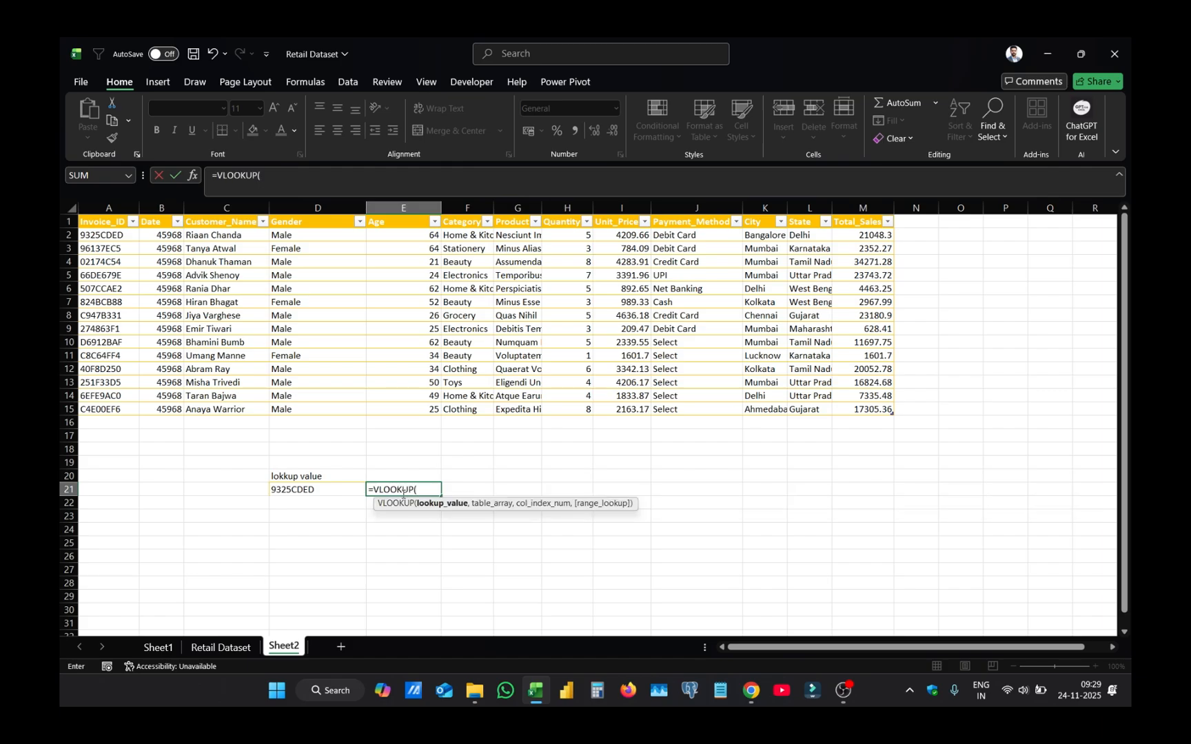
- Start a TRIM function as the lookup value inside the VLOOKUP in E21
text(tr)
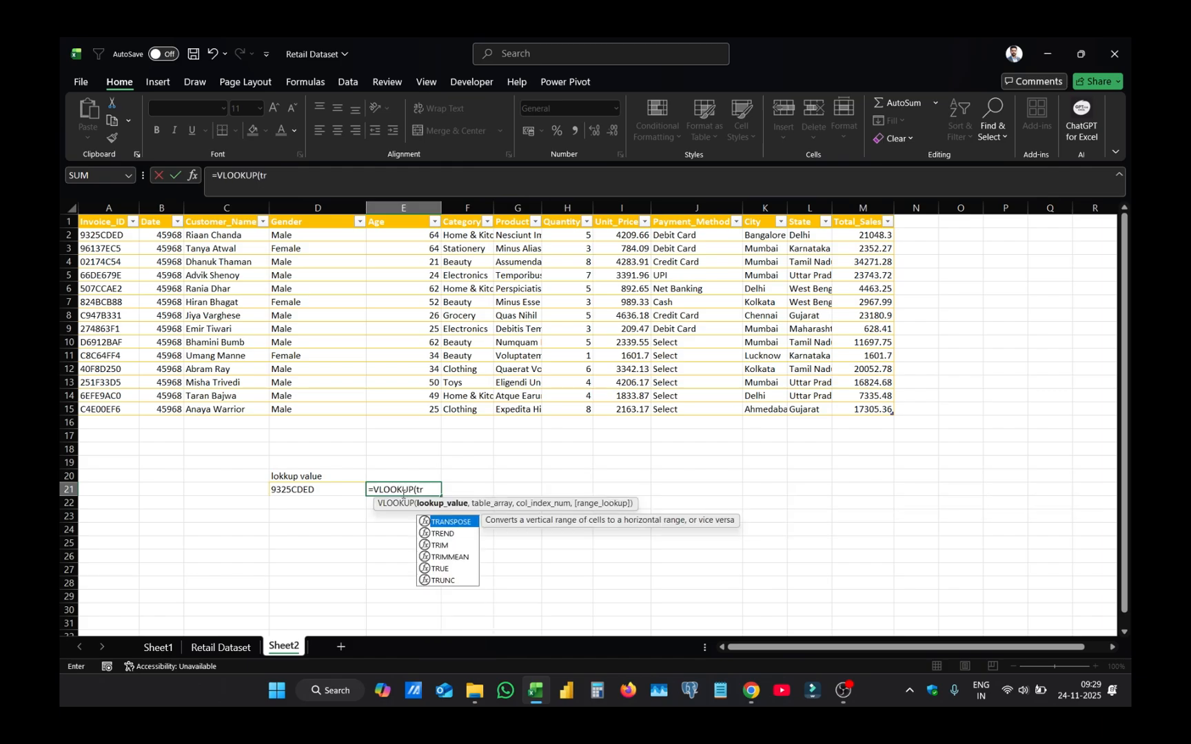
key(Tab)
key(BackSpace)
key(BackSpace)
key(BackSpace)
key(BackSpace)
key(BackSpace)
key(BackSpace)
key(BackSpace)
key(BackSpace)
text(im)
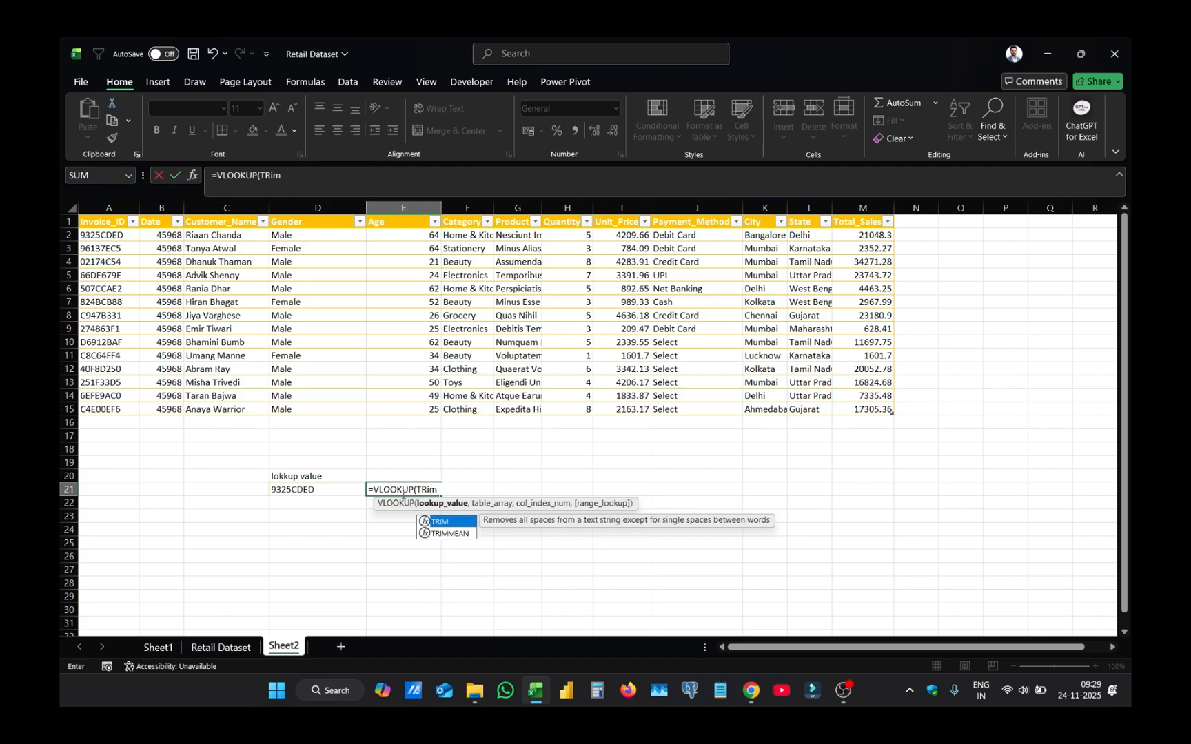
key(Tab)
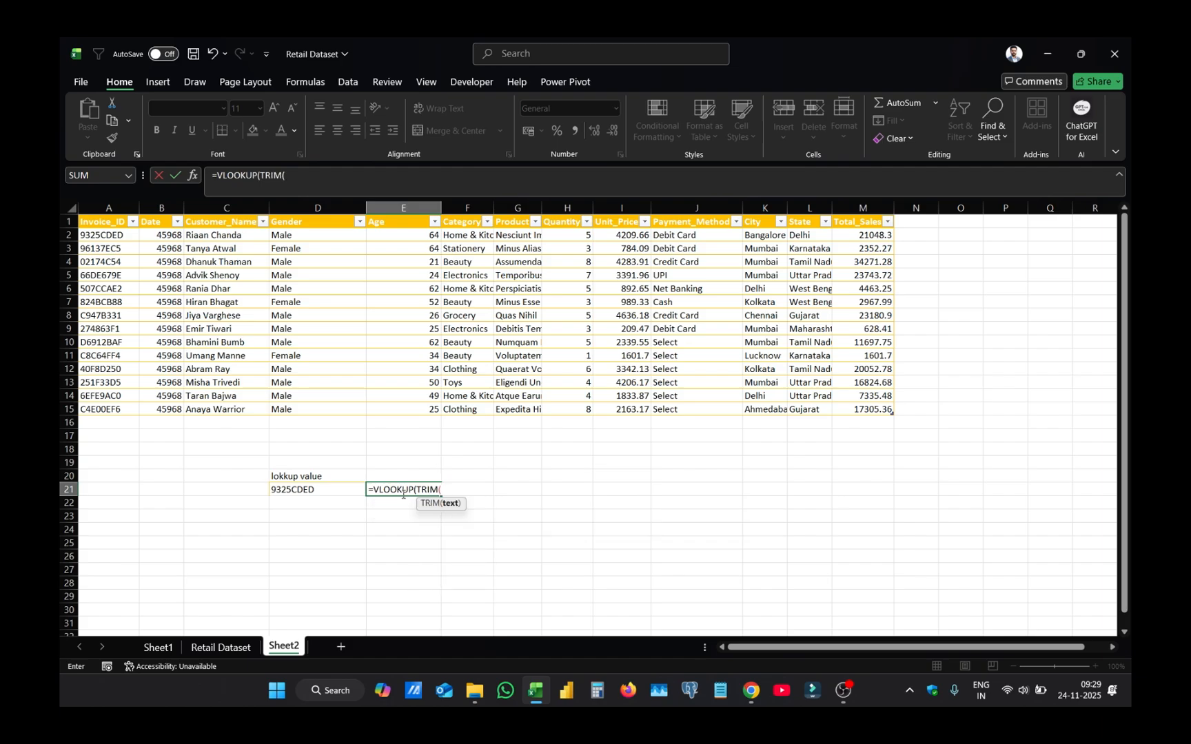
- Nest CLEAN(D21) inside TRIM and close both functions to complete the lookup value argument
text(cll)
text(e)
key(BackSpace)
key(BackSpace)
key(BackSpace)
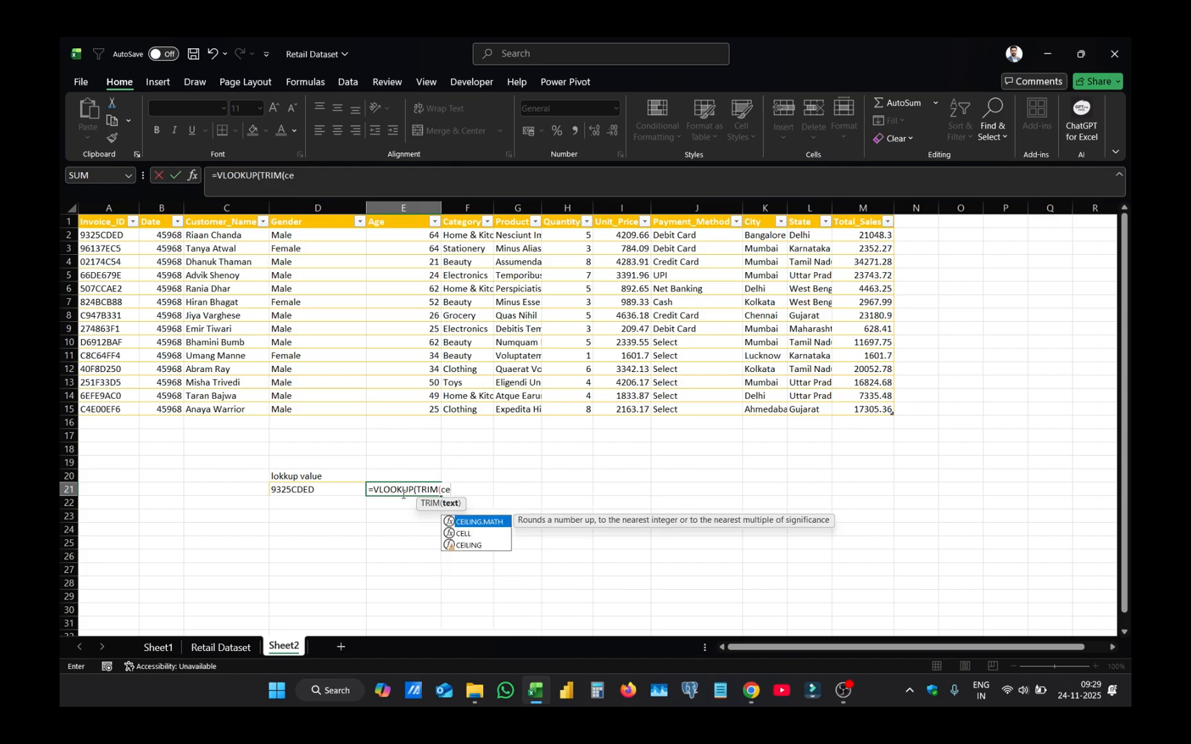
text(le)
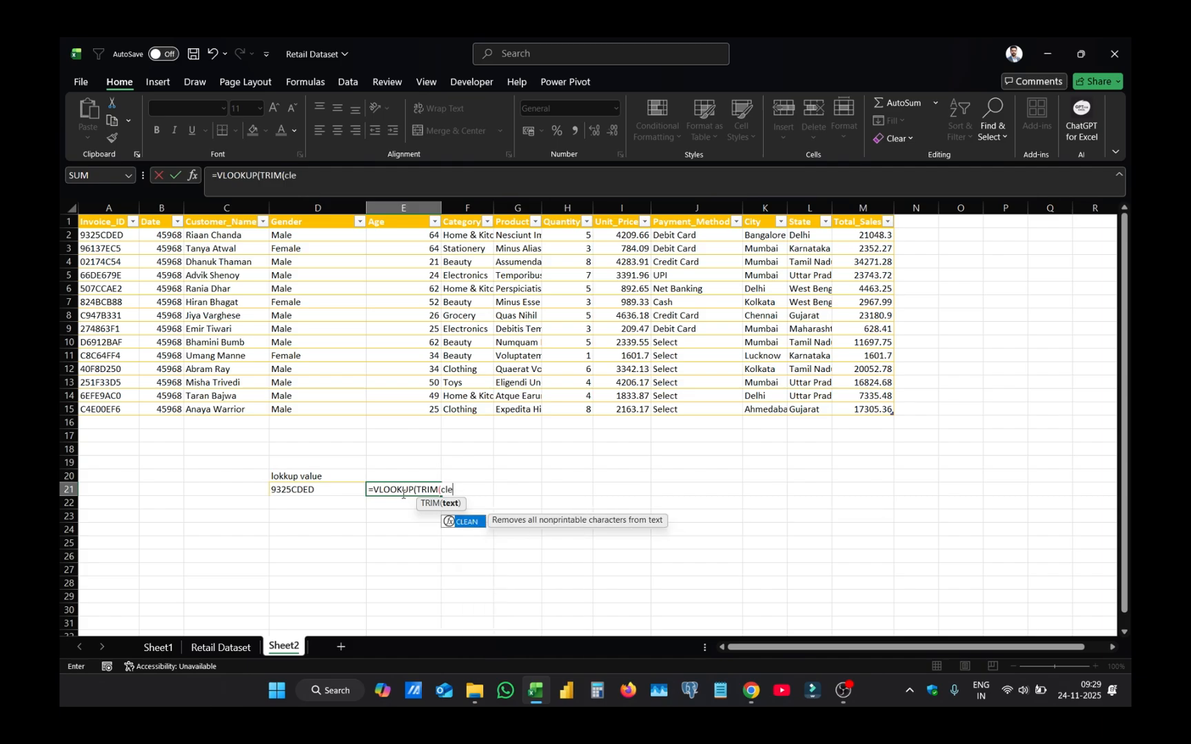
key(Tab)
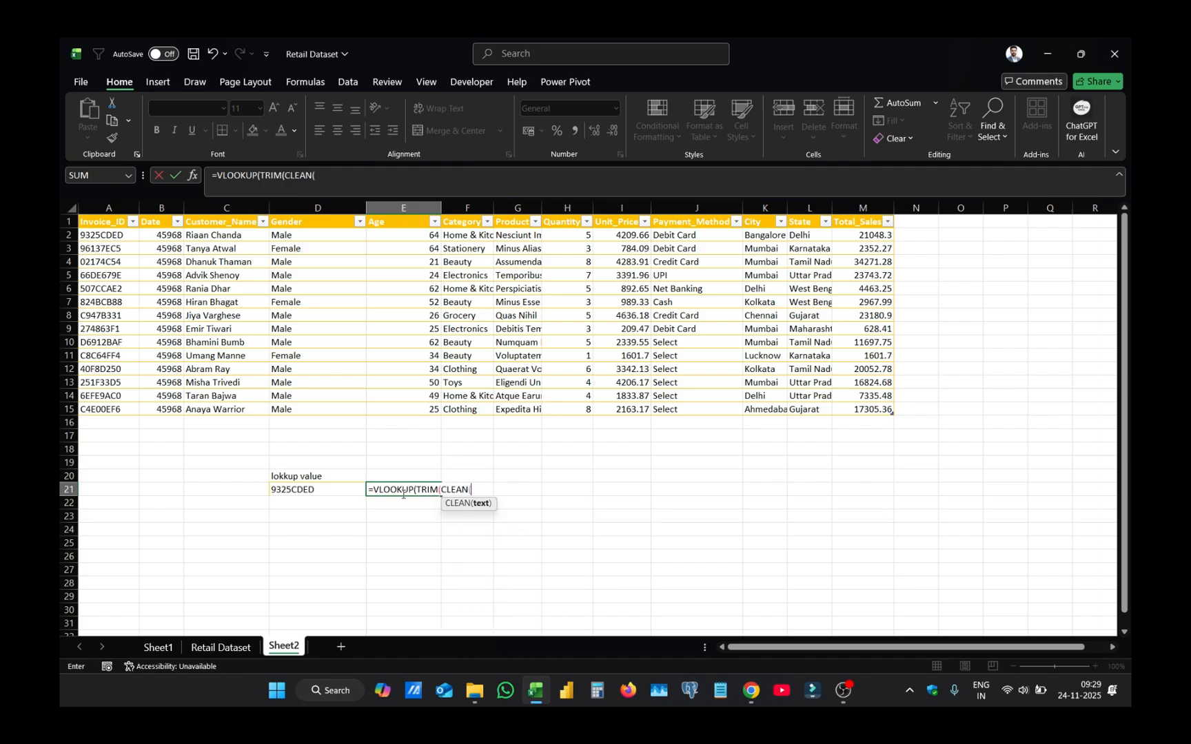
click(331, 491)
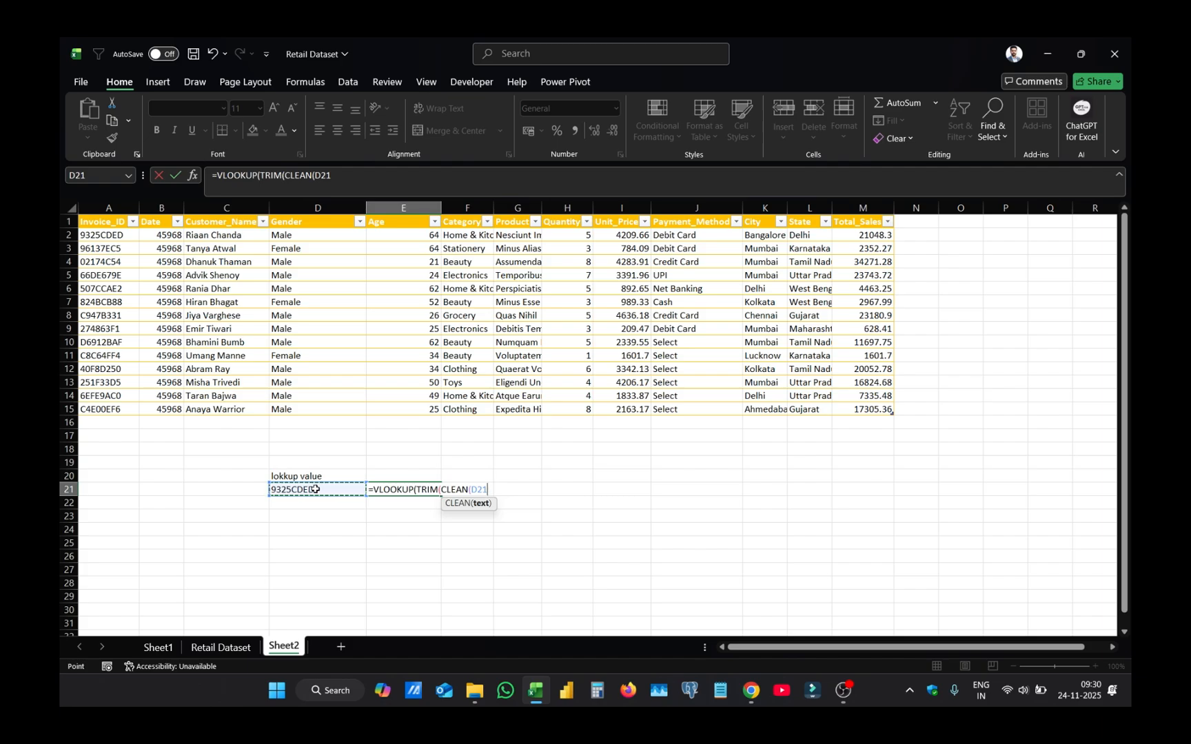
text()))
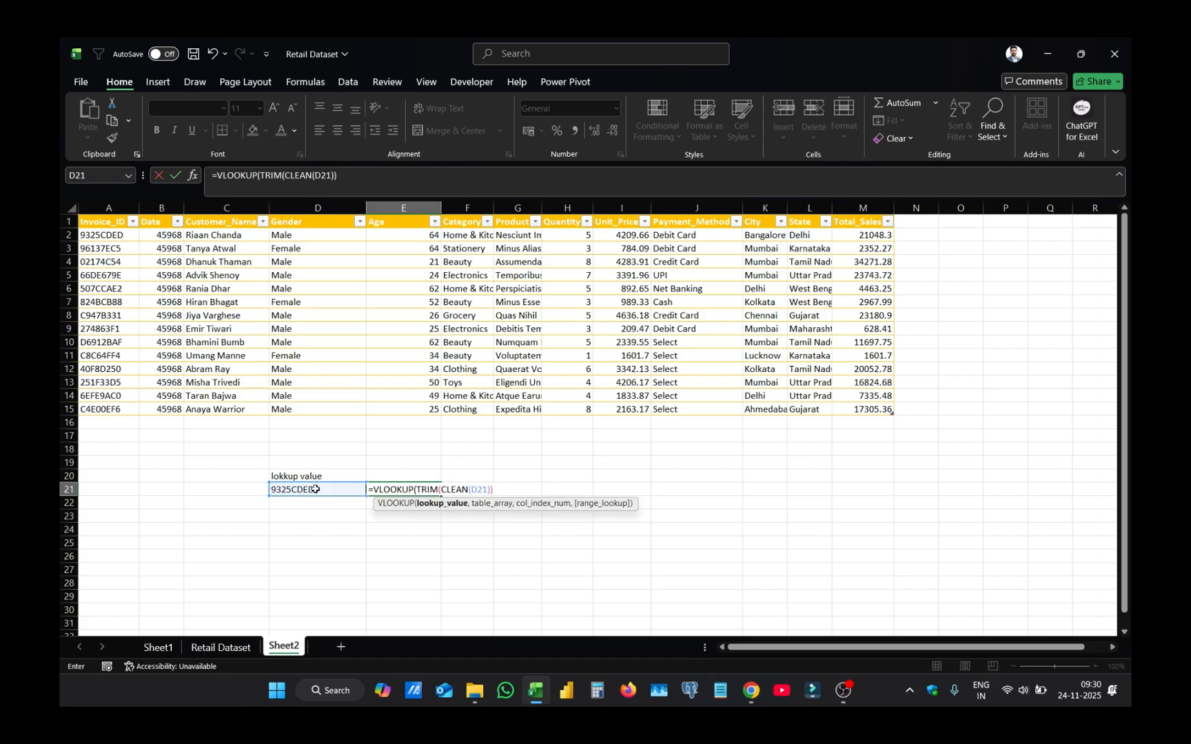
text(,)
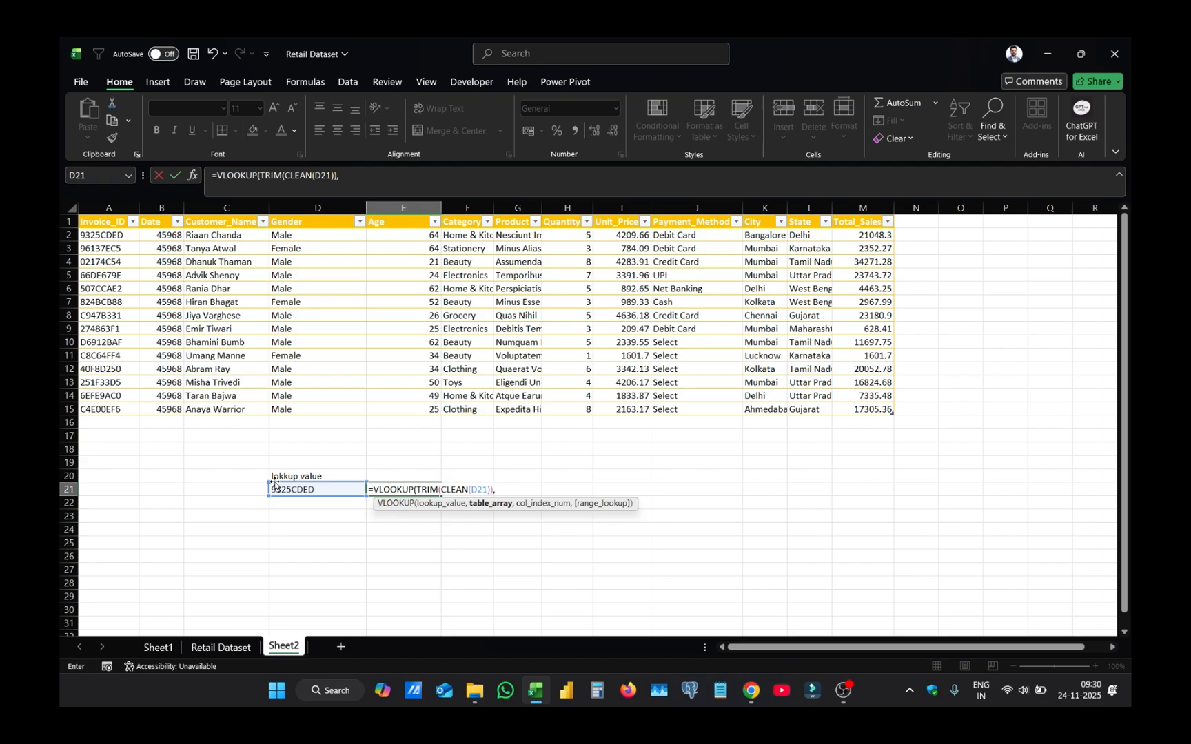
- Supply the whole table Table5[#All] as the VLOOKUP's table array in E21, wrapped in TRIM and CLEAN with both functions closed
text(TRIM()
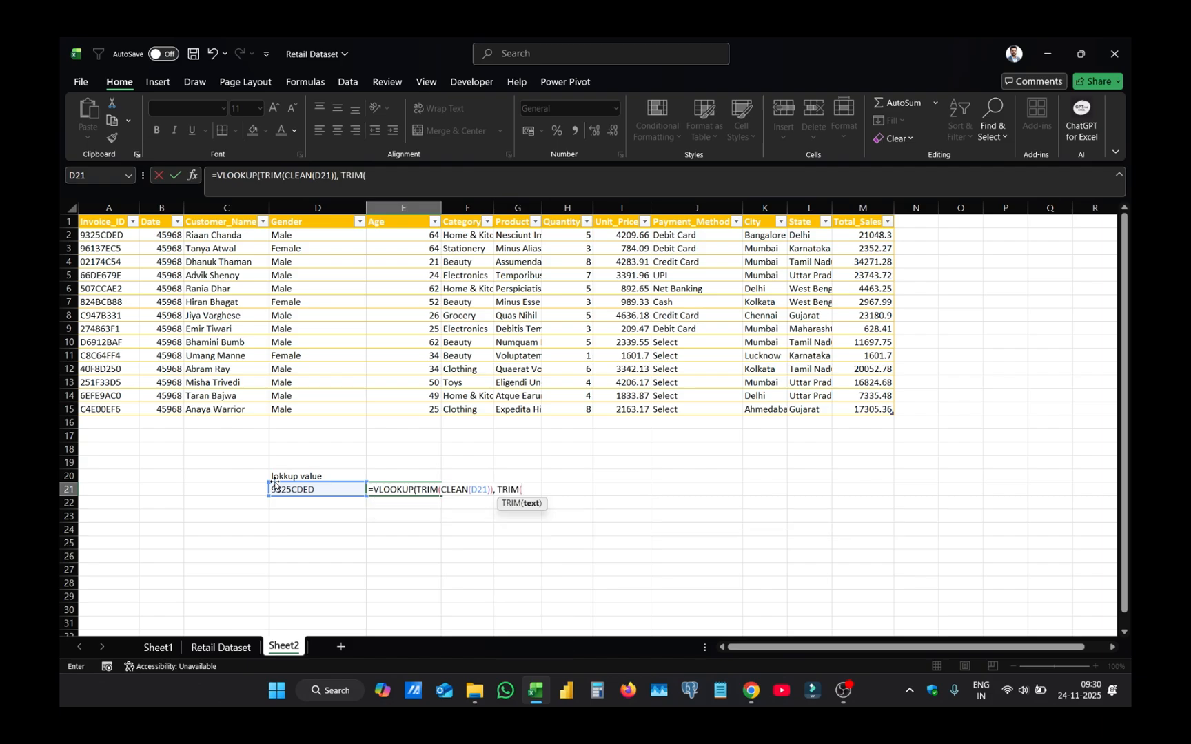
text(ce)
key(Tab)
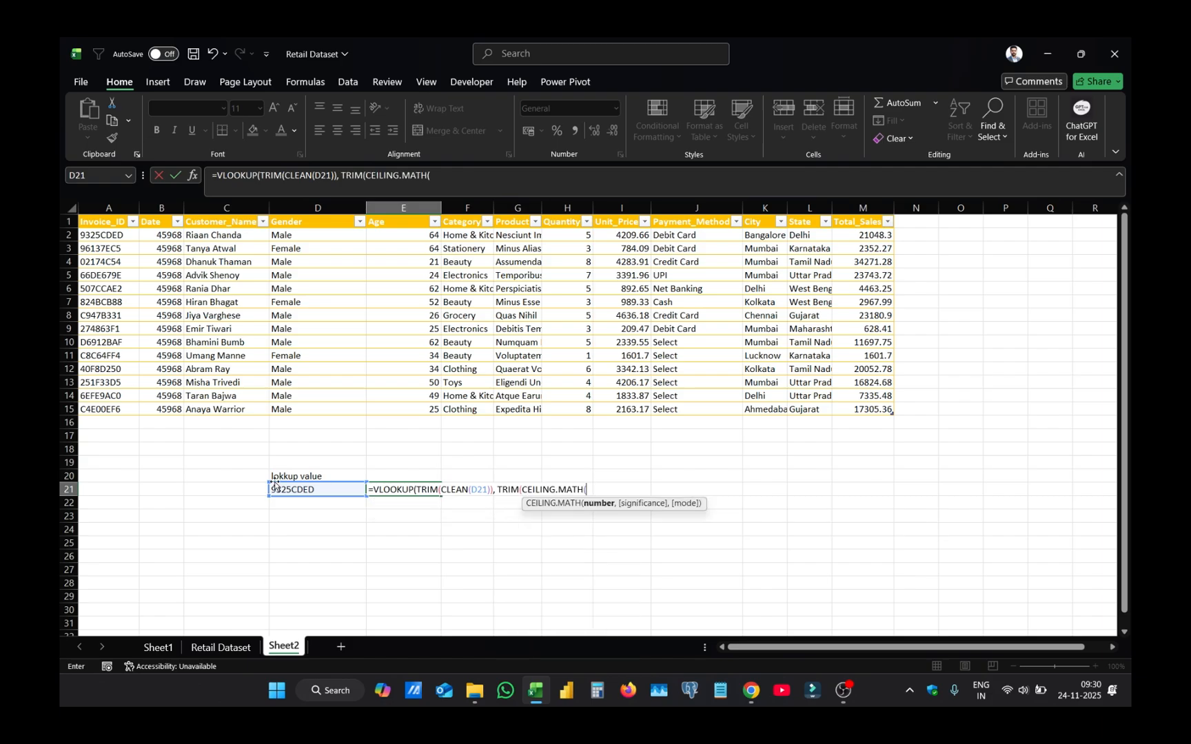
key(BackSpace)
key(BackSpace)
key(BackSpace)
key(BackSpace)
key(BackSpace)
key(BackSpace)
key(BackSpace)
key(BackSpace)
key(BackSpace)
key(BackSpace)
key(BackSpace)
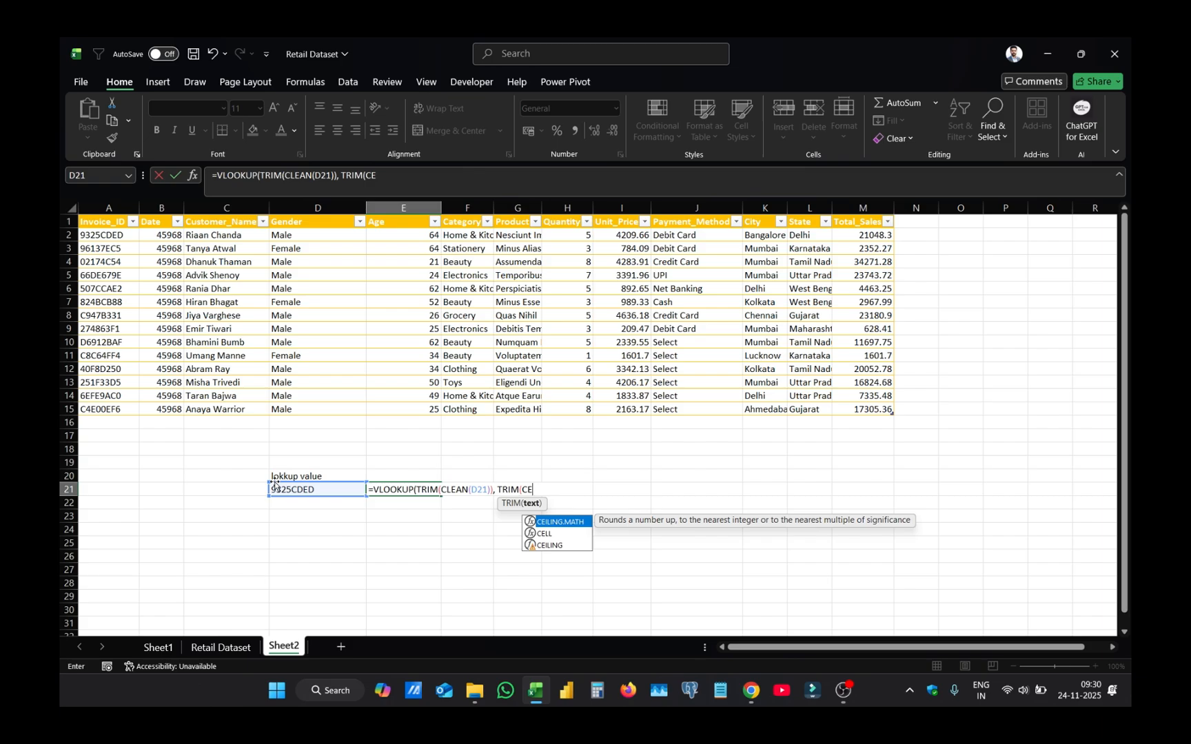
key(BackSpace)
text(LEAN()
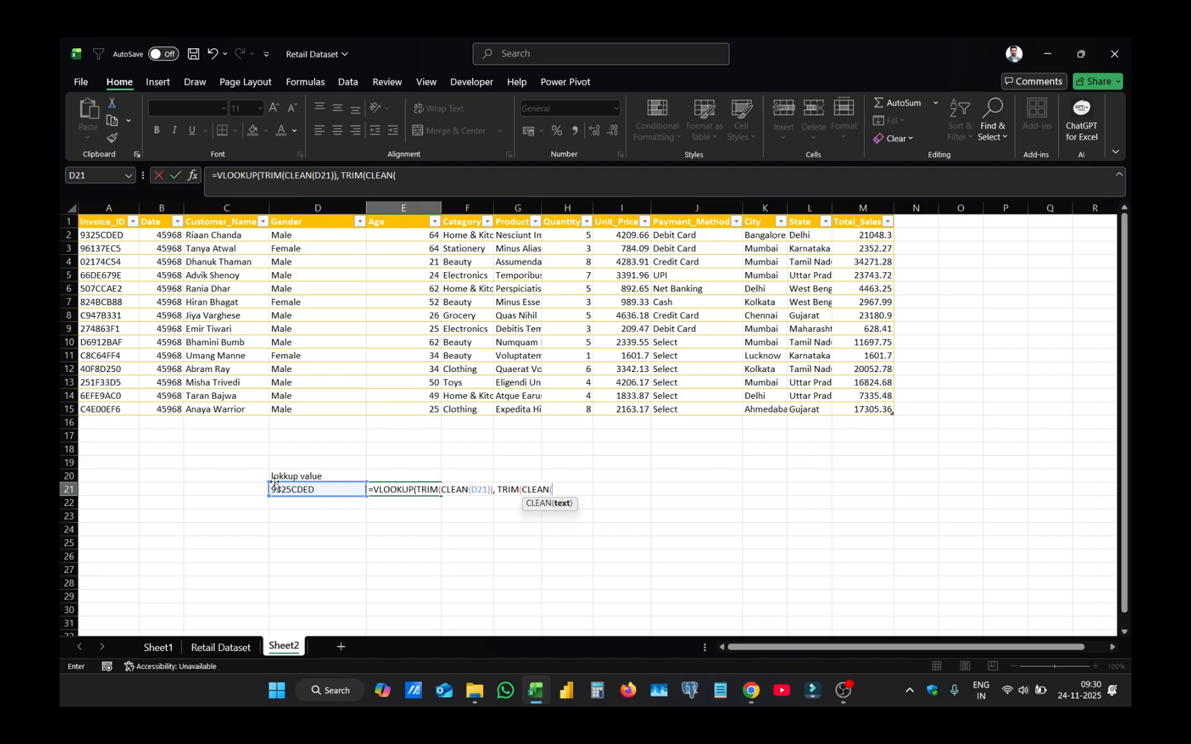
drag(110, 222, 871, 408)
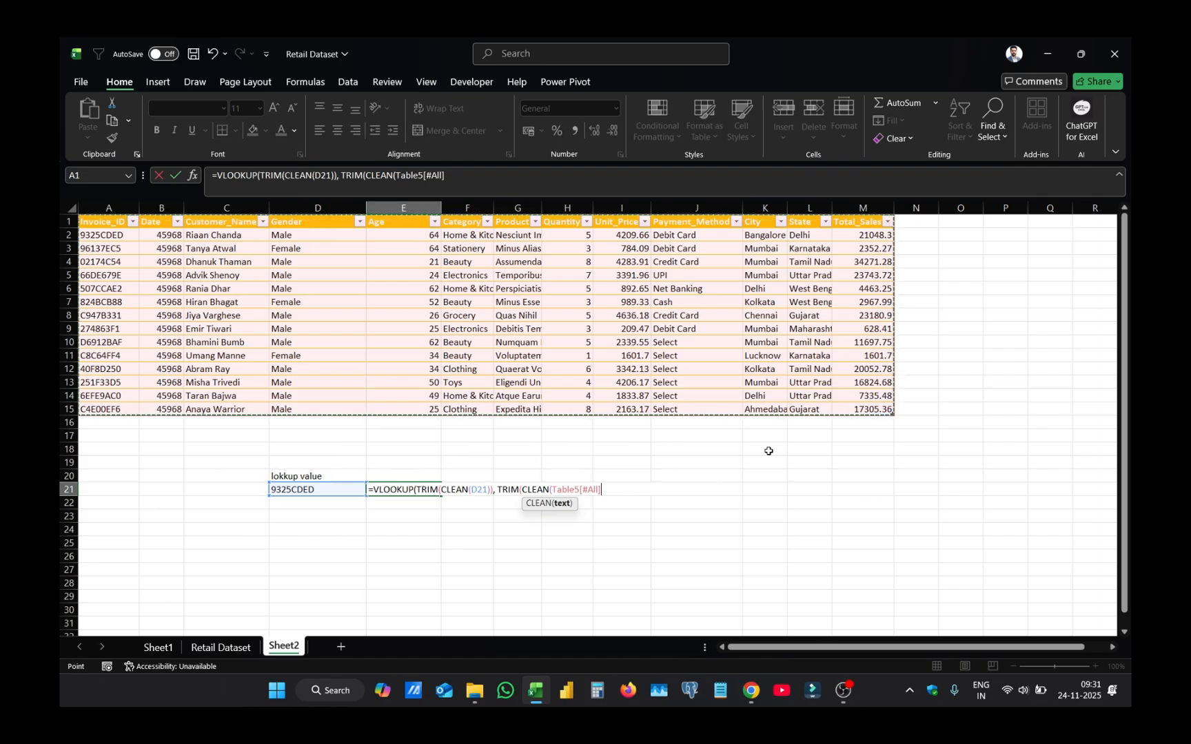
text()))
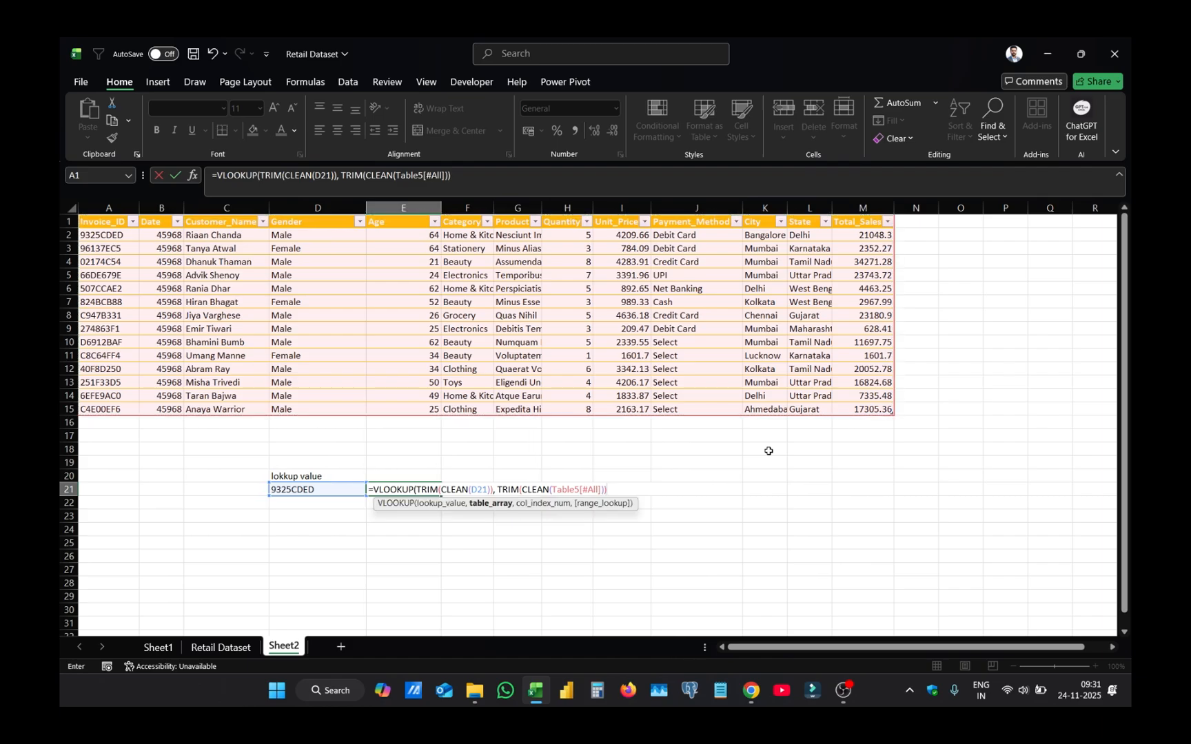
text(,)
text(7,)
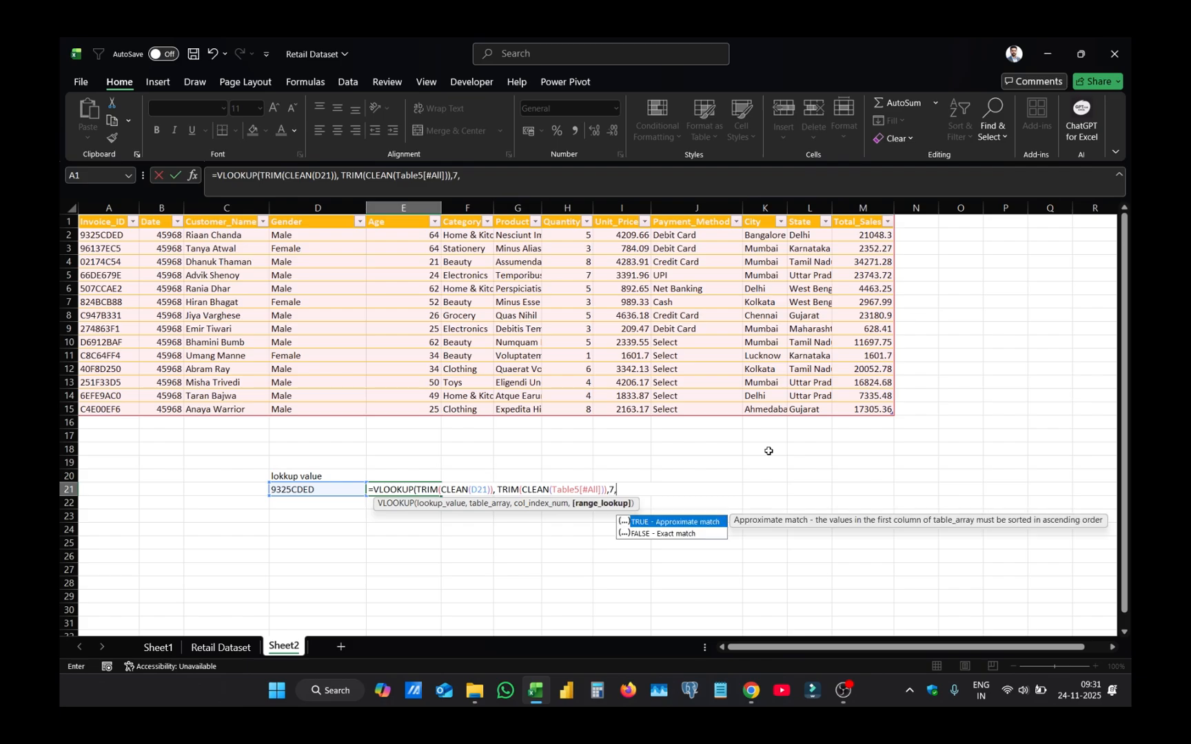
text(0))
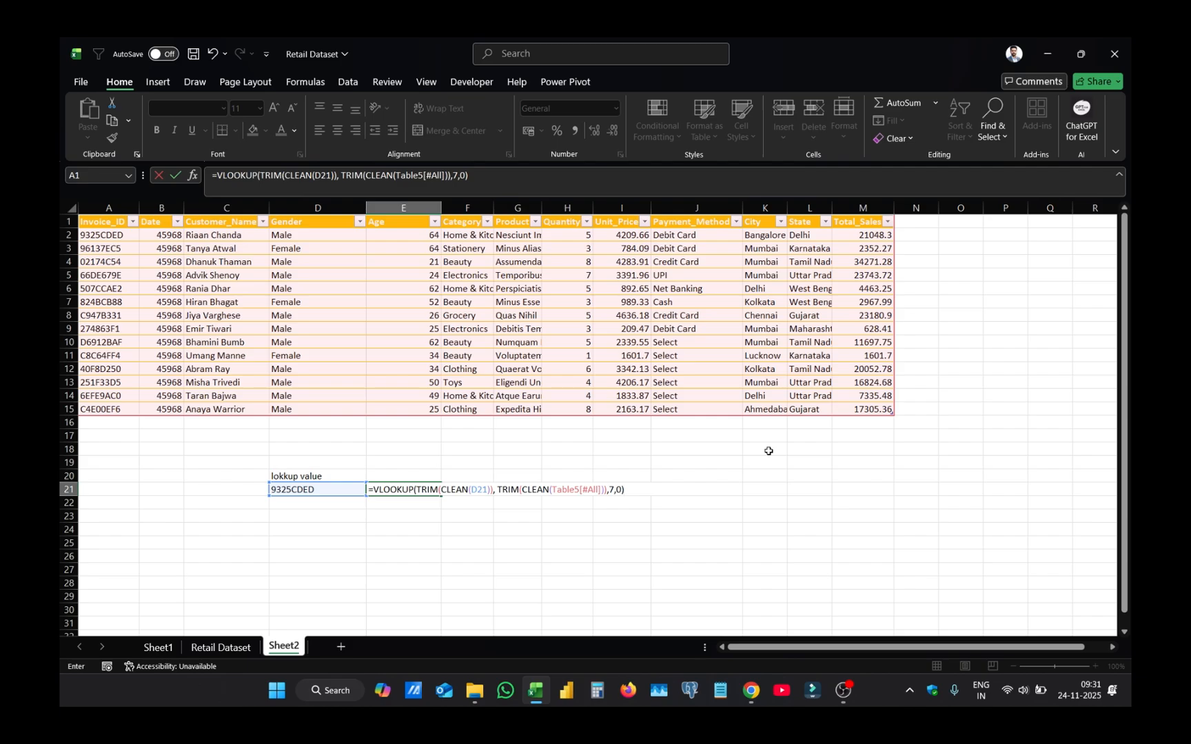
- Complete the VLOOKUP in E21 with column index 7 and exact match 0, and widen column E slightly
key(Return)
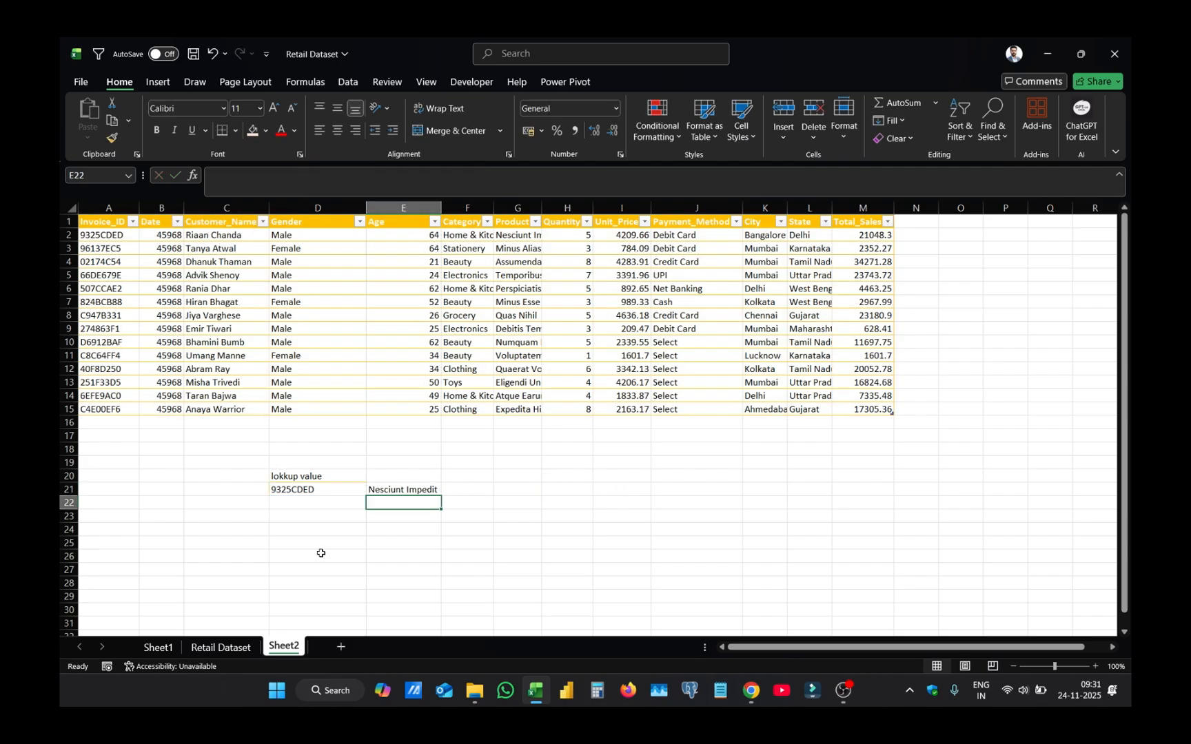
drag(442, 206, 460, 206)
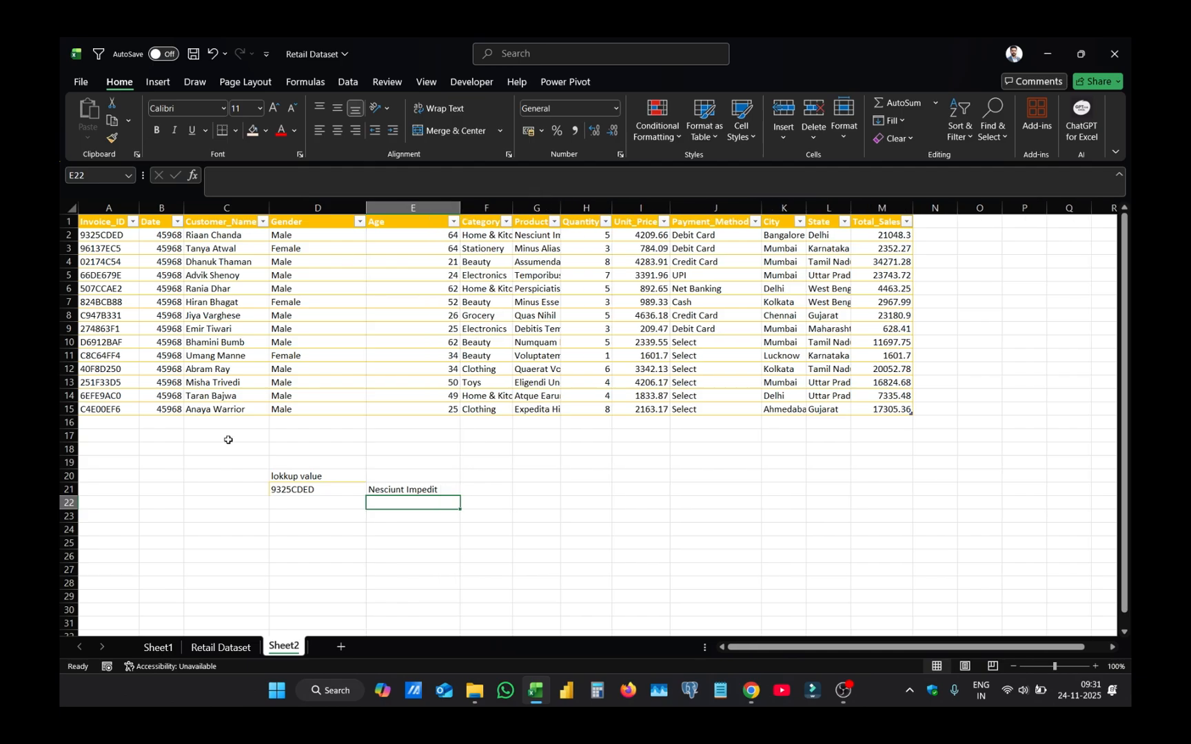
- Add leading spaces before the invoice ID in D21
double_click(324, 487)
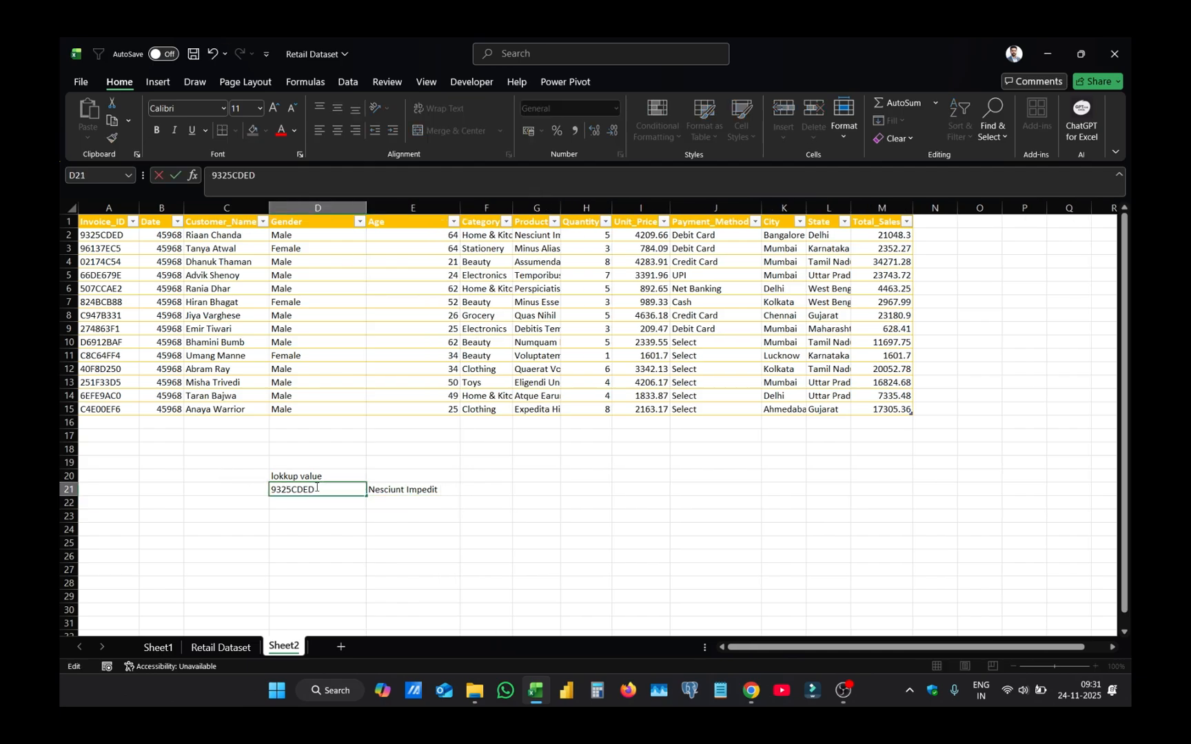
click(273, 489)
key(Return)
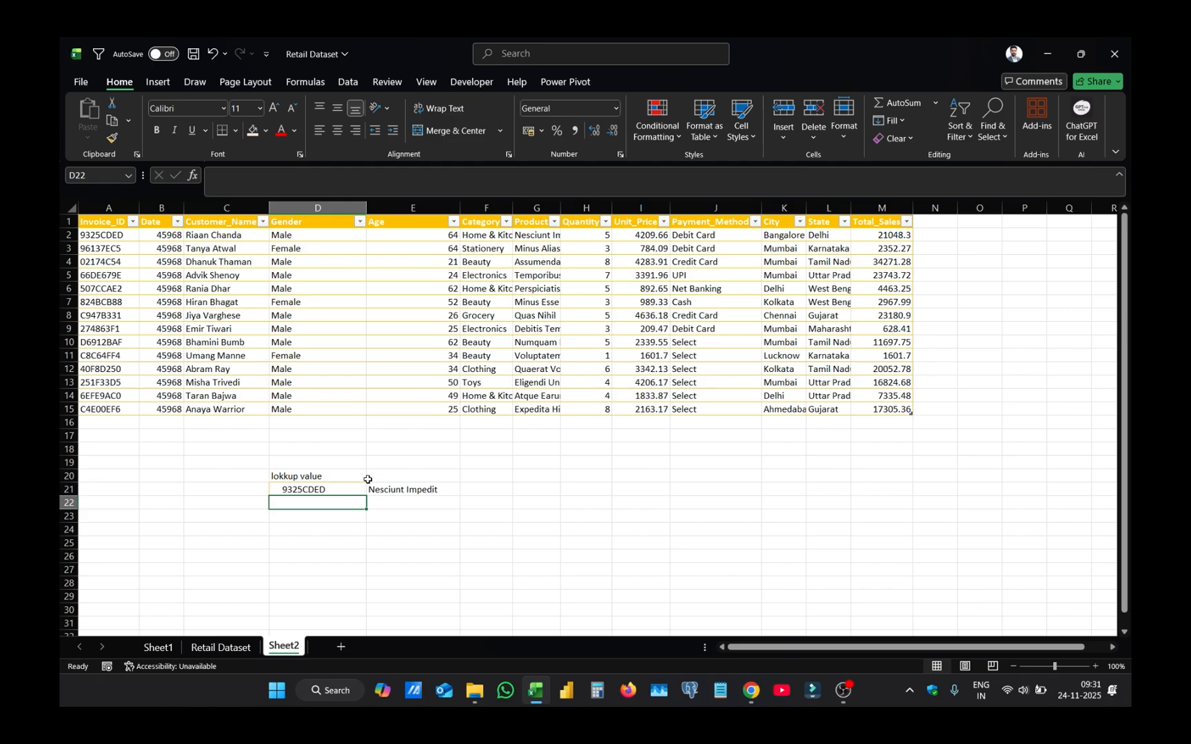
- Insert a line break after the fifth character of the invoice ID in D21, and review the lookup formula in E21
double_click(313, 490)
key(alt+Return)
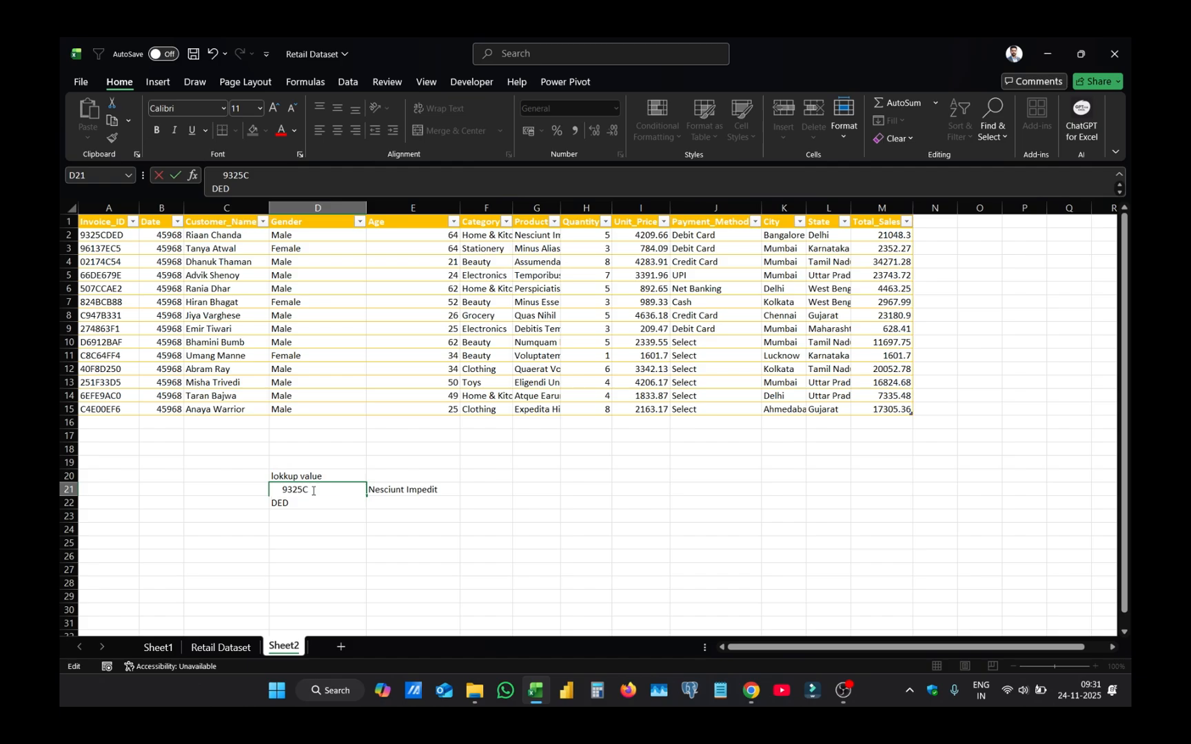
key(Return)
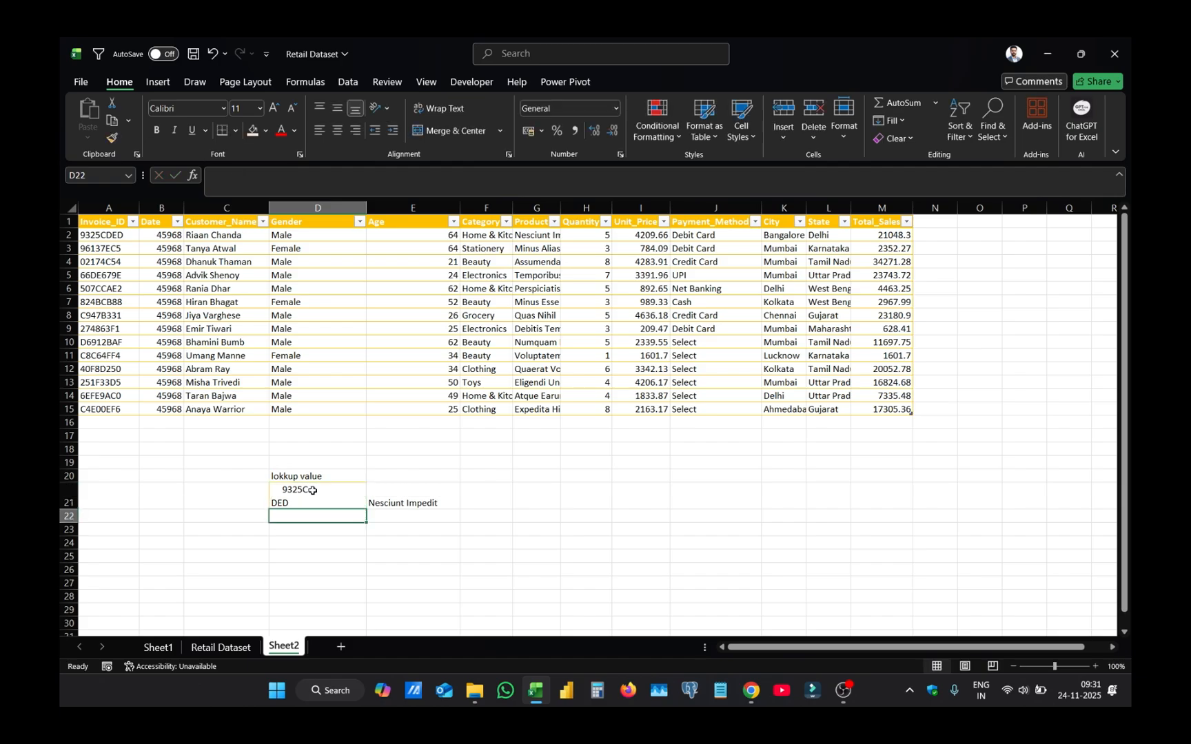
double_click(377, 490)
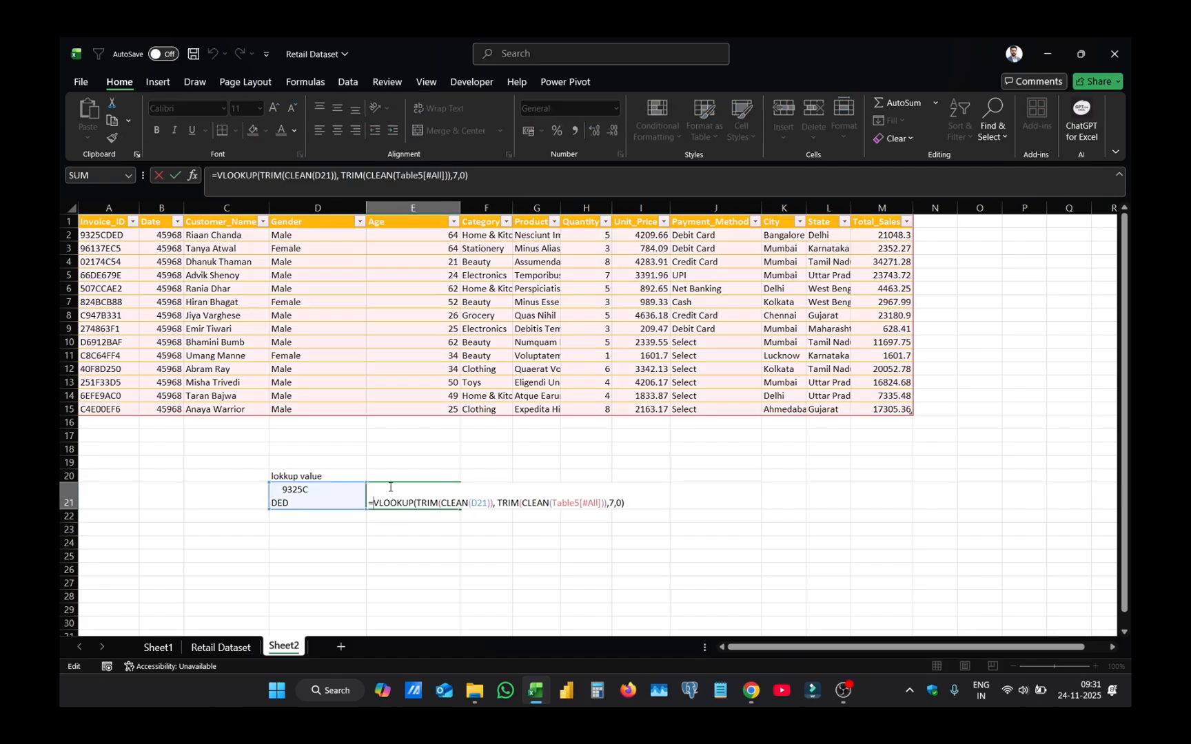
key(Escape)
- Insert another line break in D21 after the first two characters of the invoice ID
double_click(293, 491)
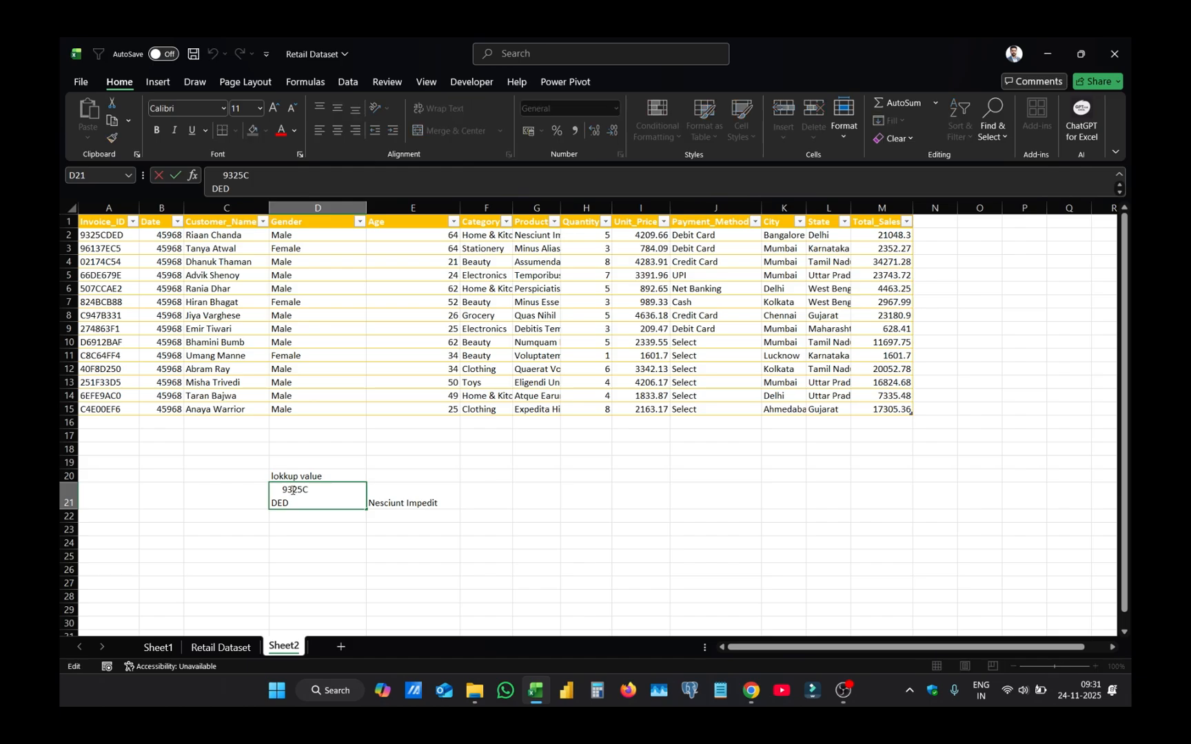
key(super)
key(super)
key(alt+Return)
key(Return)
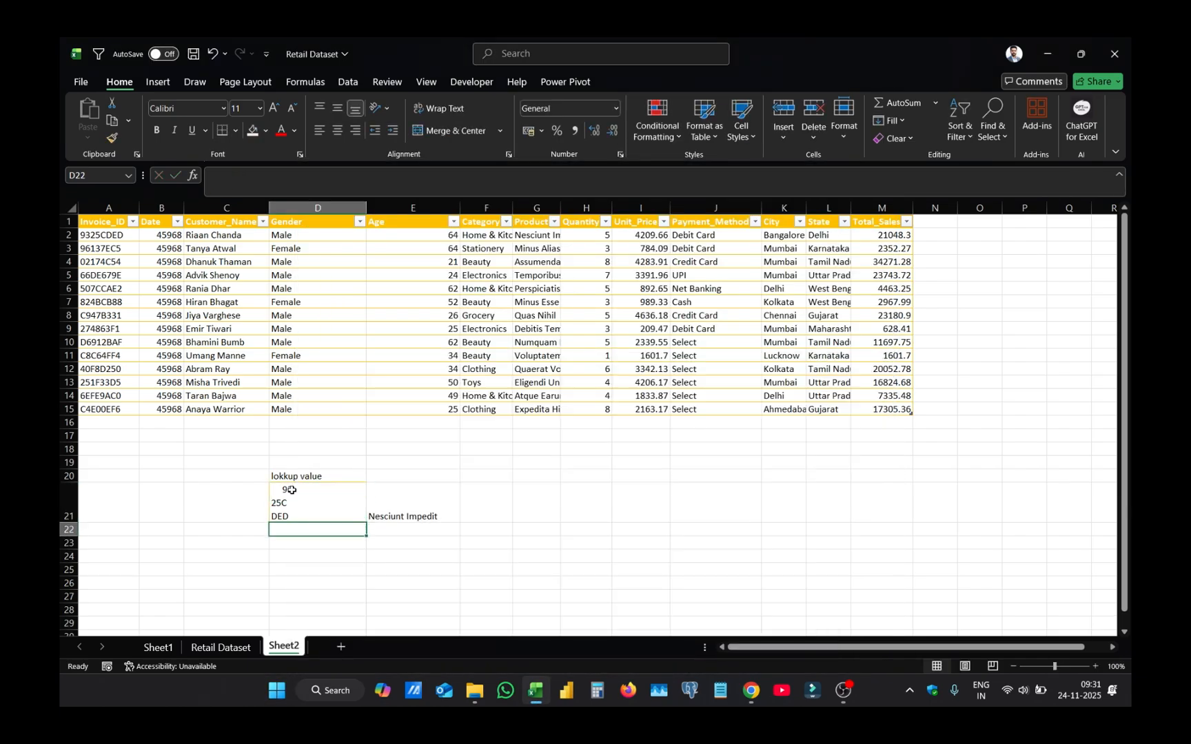
- Examine the lookup formula and result in E21 against the split invoice ID in D21
click(381, 512)
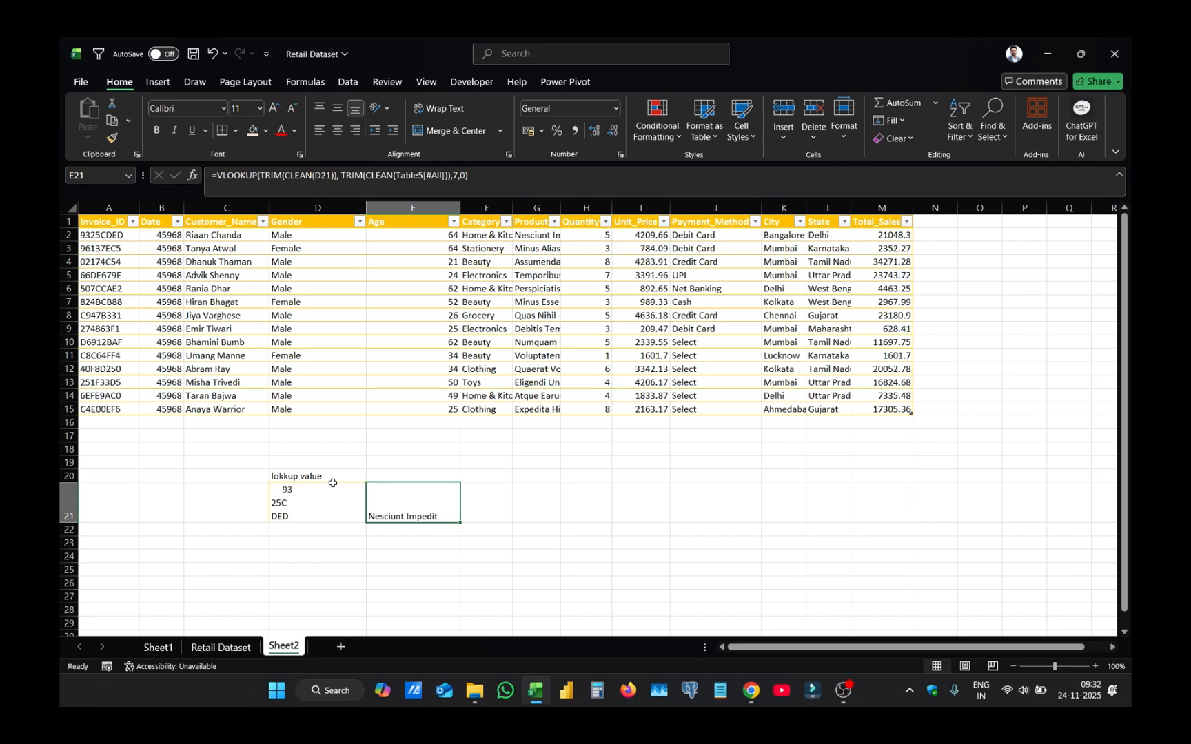
click(307, 497)
click(330, 553)
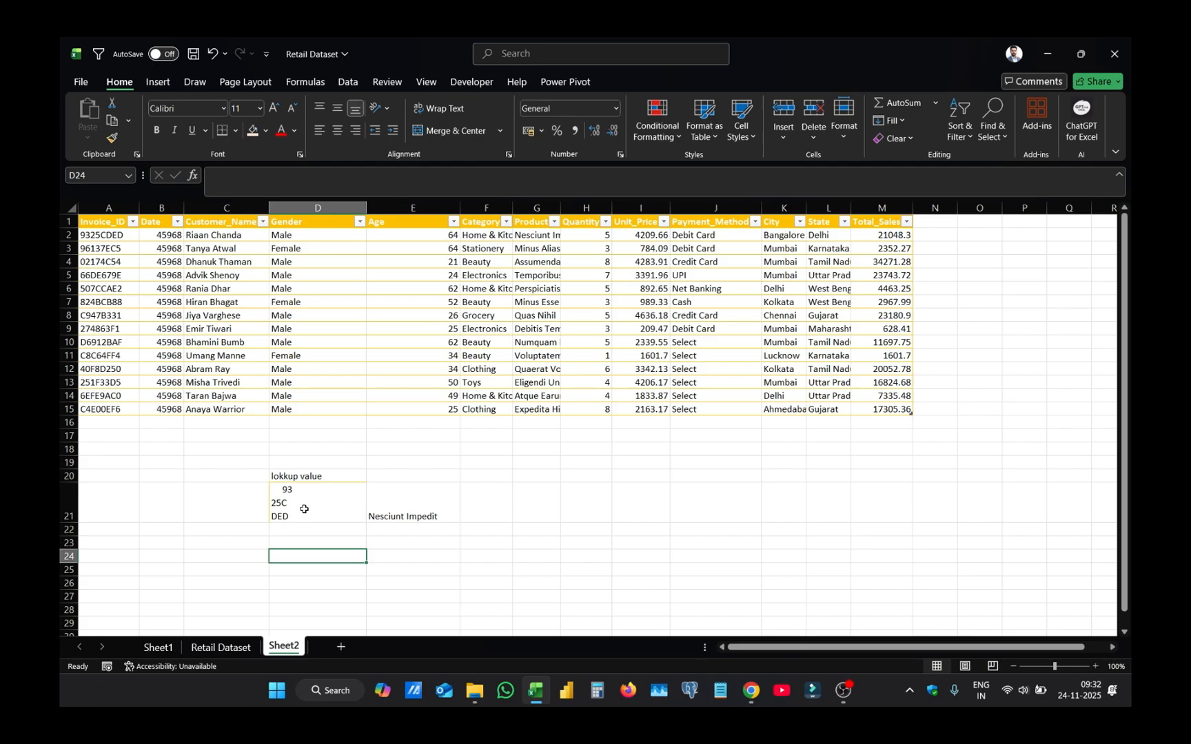